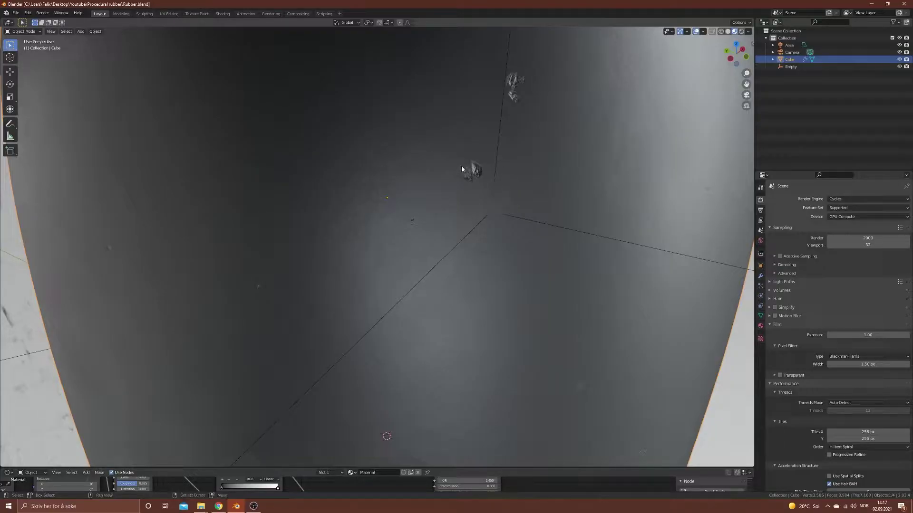
Examine the finished rubber material's surface details up close and review its complete shader node tree
scroll(390, 156, "up", 2)
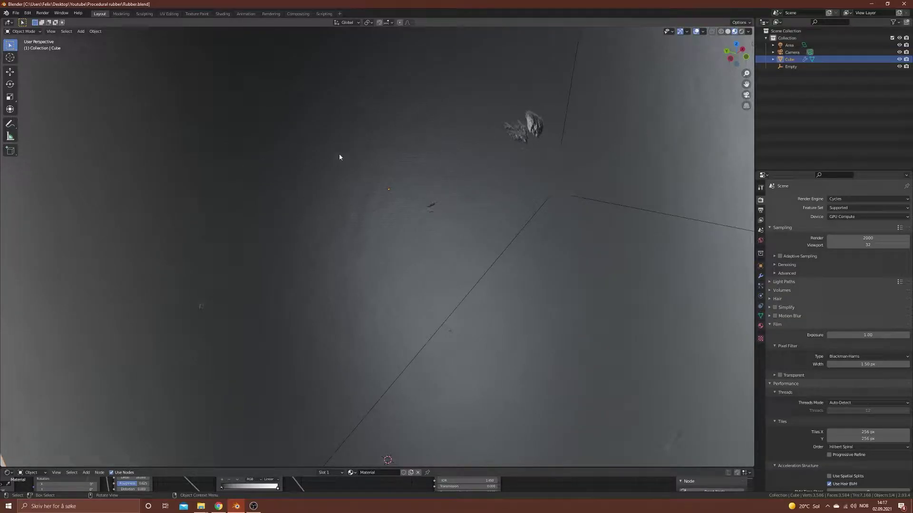
scroll(352, 206, "down", 3)
middle_click_drag(478, 171, 269, 300, "shift")
left_click_drag(500, 467, 548, 89)
middle_click_drag(347, 310, 432, 277)
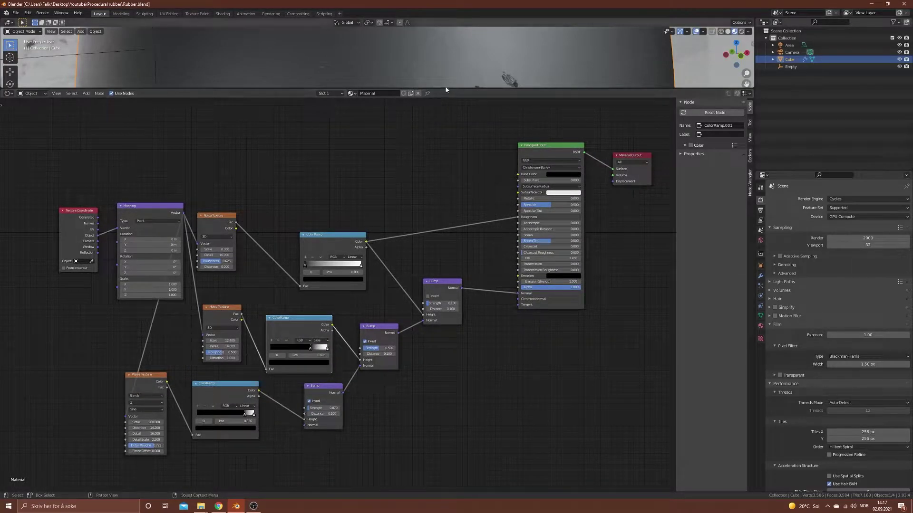
left_click_drag(448, 89, 454, 53)
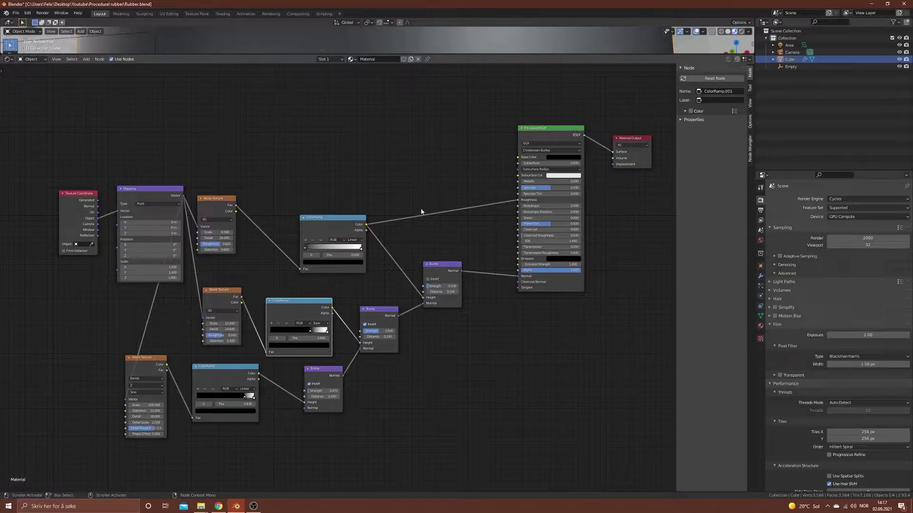
left_click_drag(462, 53, 349, 365)
scroll(368, 236, "down", 5)
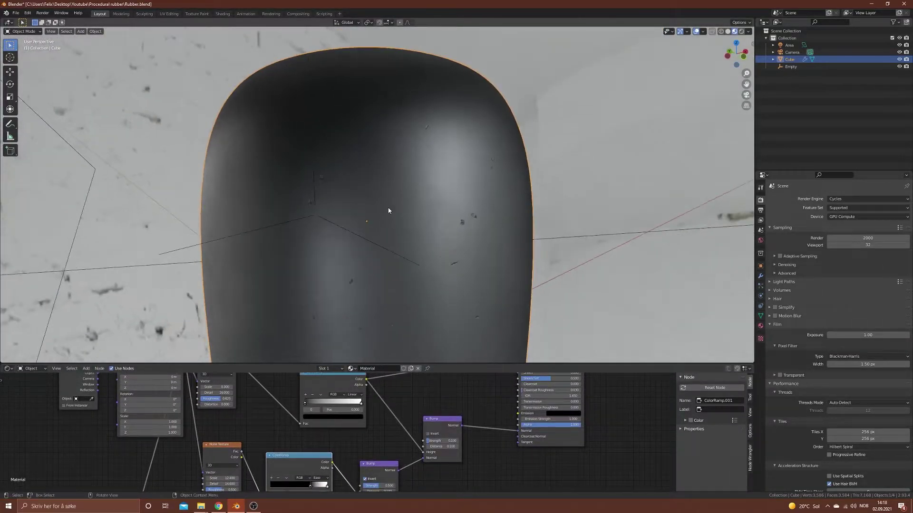
scroll(398, 188, "down", 7)
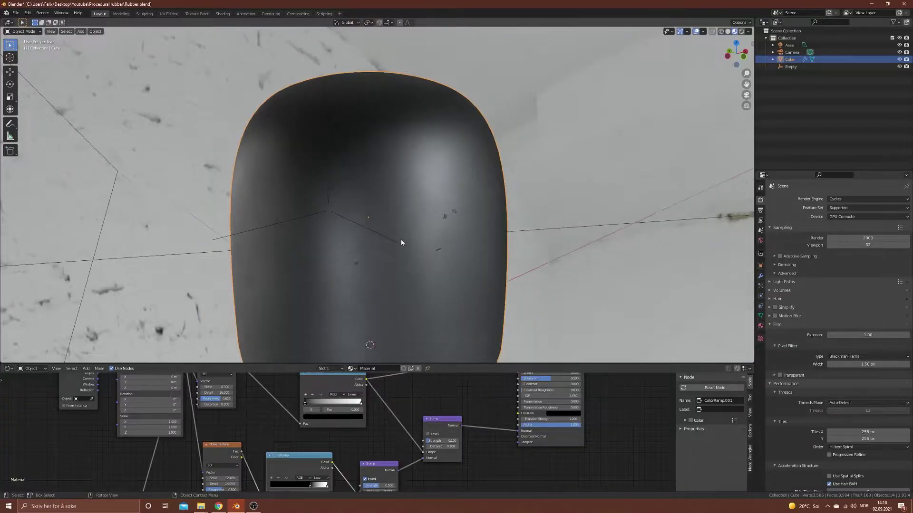
Duplicate the rubber object, place the copy behind the original, and turn off Scene World in the viewport shading
key("shift+d")
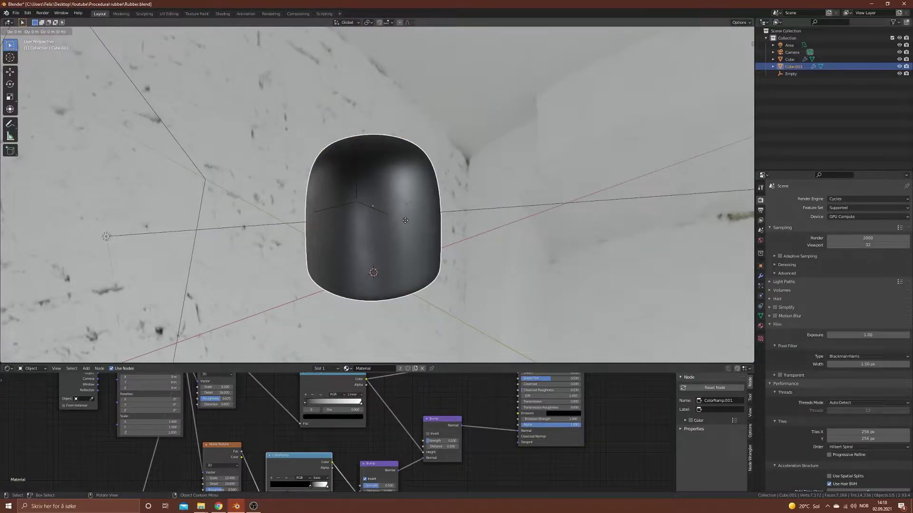
left_click(575, 167)
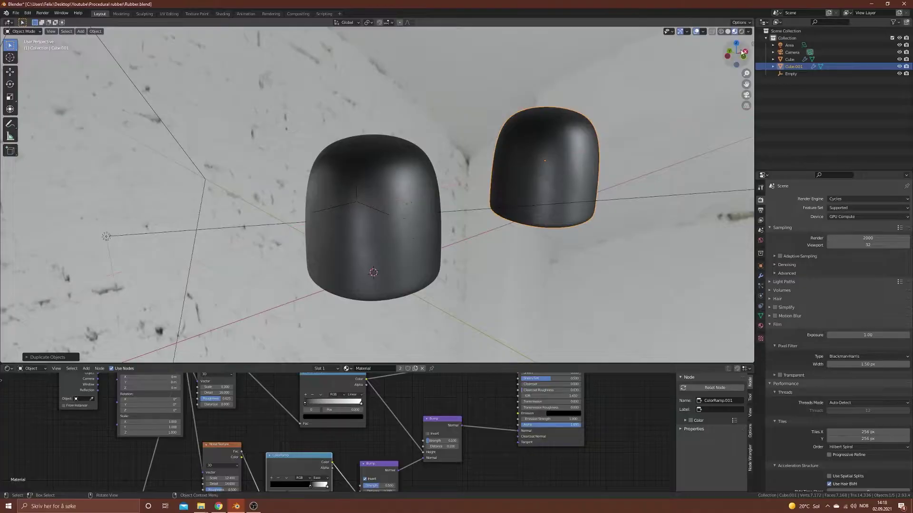
left_click(748, 31)
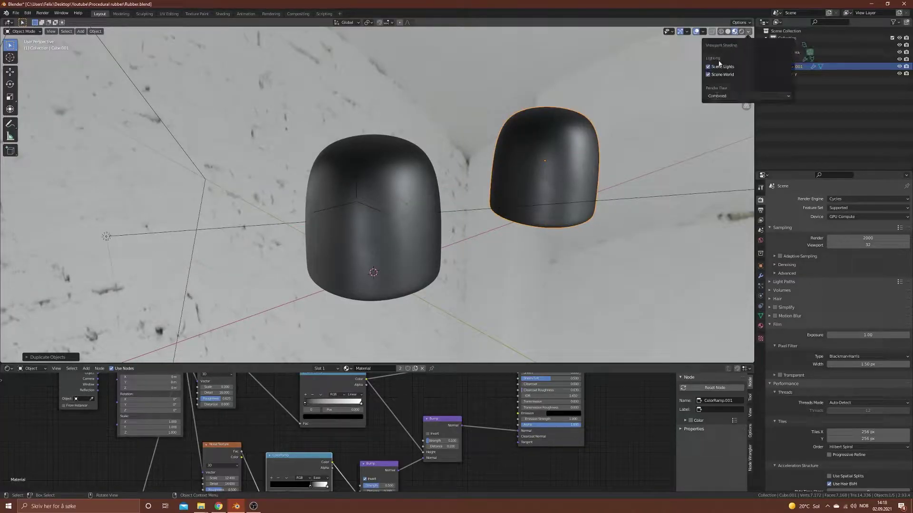
left_click(714, 71)
middle_click_drag(605, 238, 450, 259)
scroll(602, 261, "down", 4)
scroll(449, 268, "up", 6)
scroll(448, 268, "up", 10)
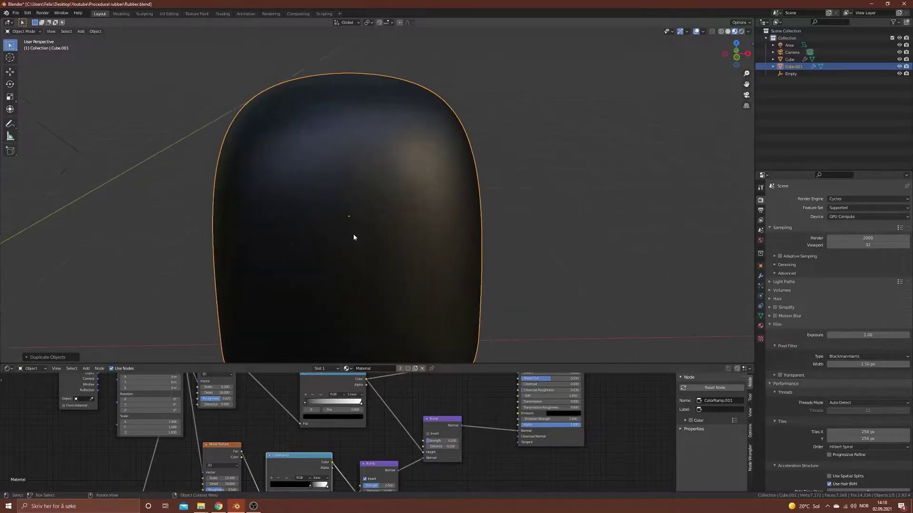
scroll(371, 257, "down", 4)
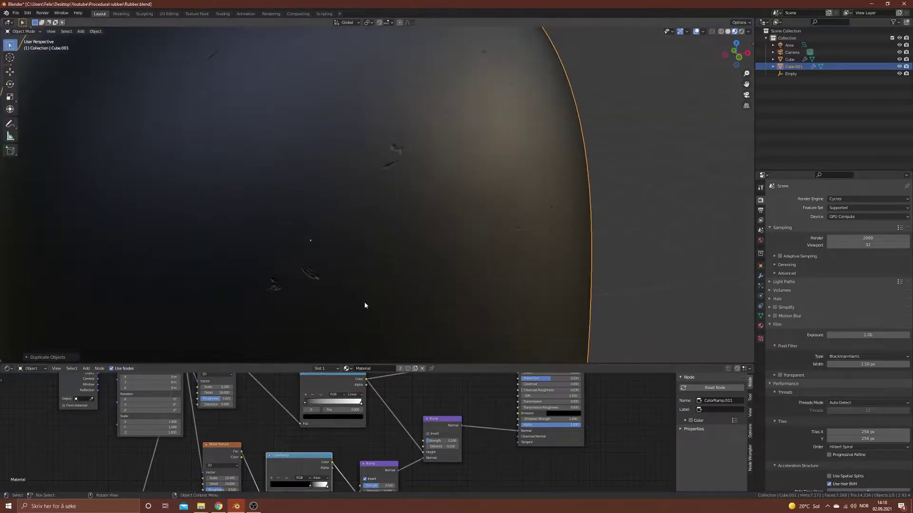
Unlink the existing material from the duplicated object and create a new material for it
left_click(422, 369)
scroll(380, 217, "down", 10)
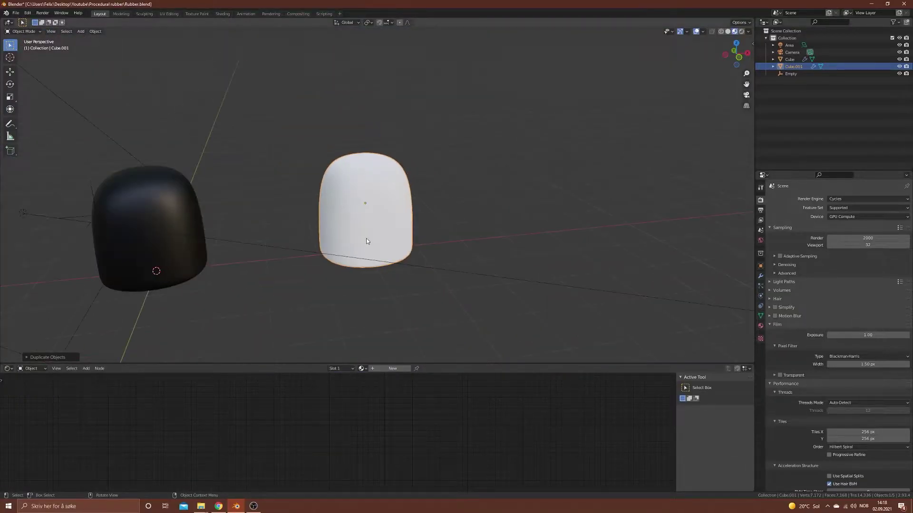
scroll(366, 237, "up", 4)
middle_click_drag(310, 242, 353, 203)
middle_click_drag(375, 247, 378, 210)
scroll(379, 227, "up", 4)
scroll(320, 234, "down", 4)
scroll(352, 187, "up", 2)
left_click(382, 368)
scroll(428, 420, "down", 2)
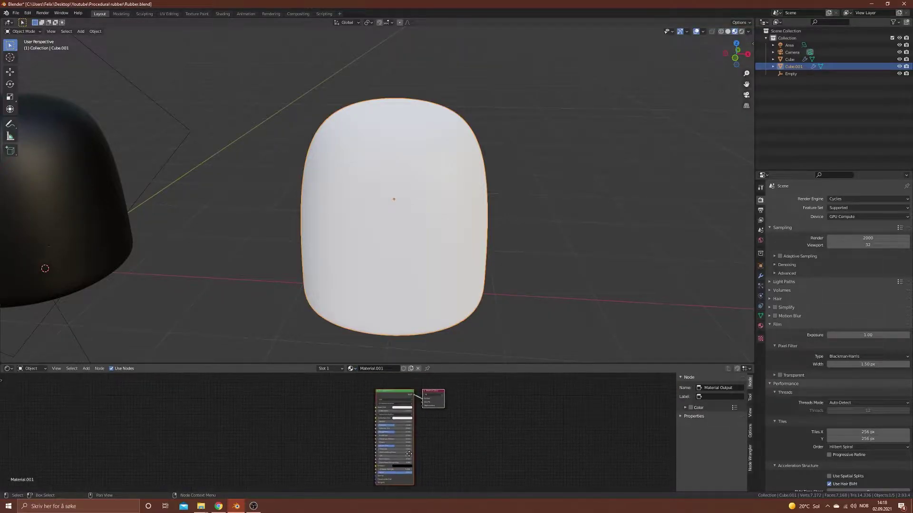
Enlarge the shader editor and add a Noise Texture node well before the Principled BSDF
left_click_drag(440, 365, 440, 234)
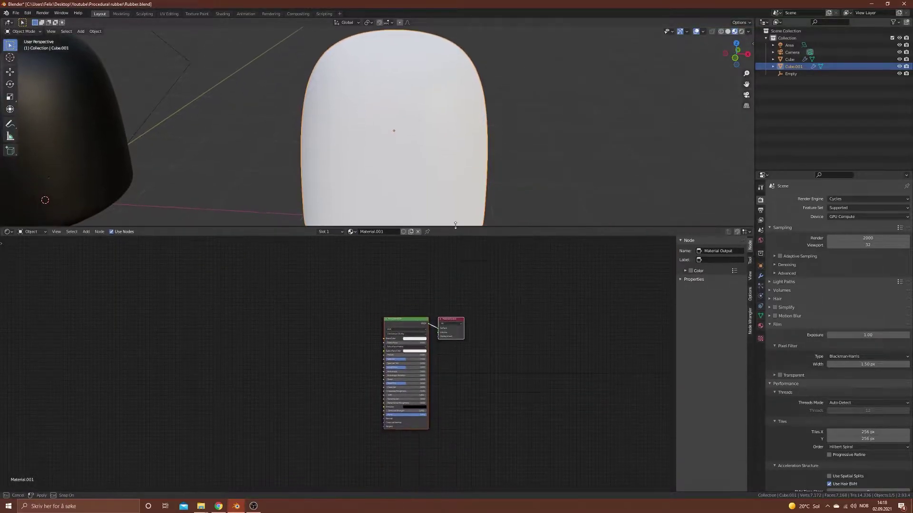
scroll(419, 153, "down", 2)
scroll(419, 152, "up", 5)
middle_click_drag(424, 163, 477, 167)
scroll(477, 167, "up", 2)
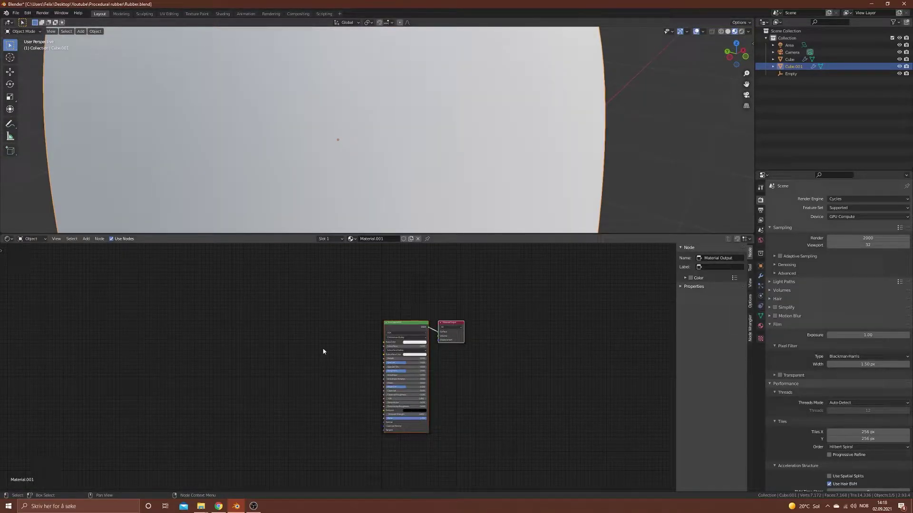
key("shift+a")
left_click(296, 352)
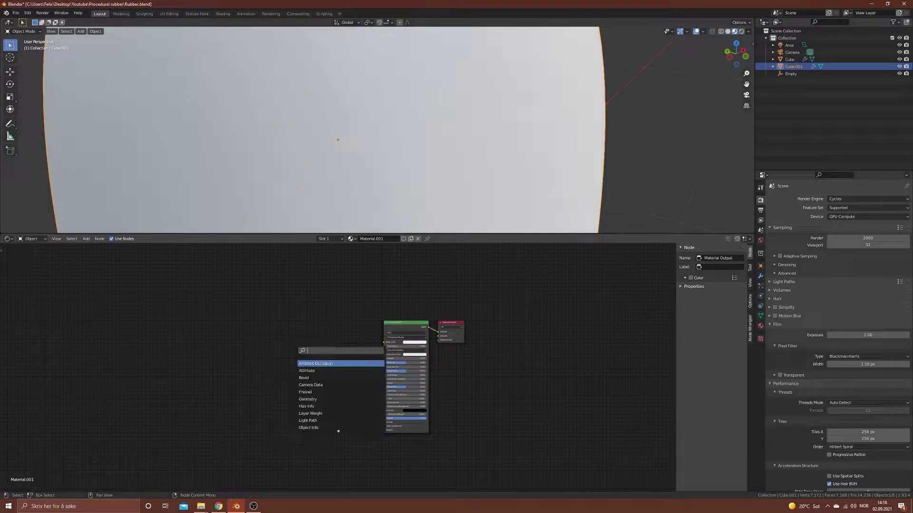
type("noise")
key("Down")
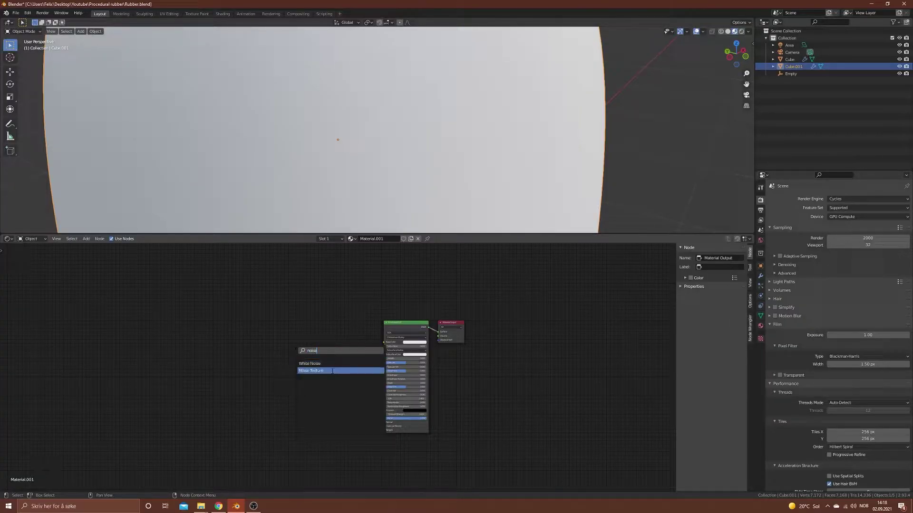
key("Return")
left_click(224, 348)
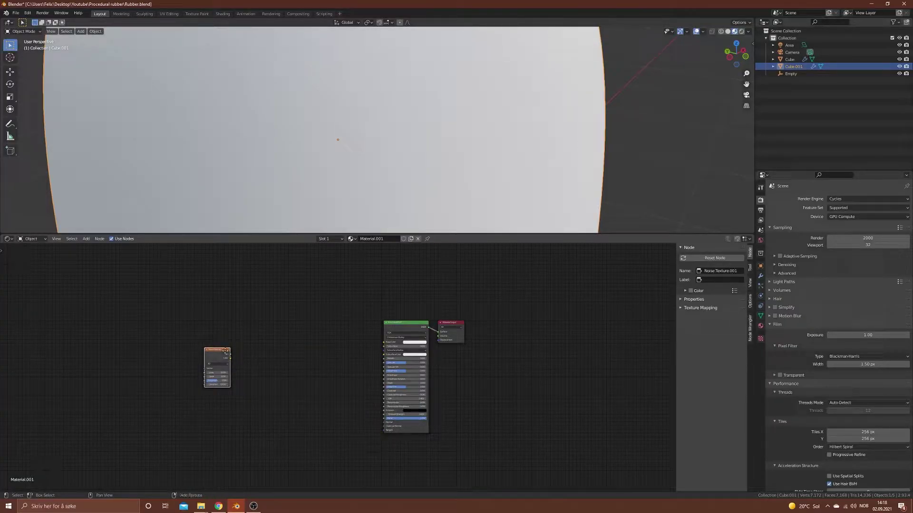
Duplicate the Noise Texture node twice, stacking the copies below the first one
key("shift+d")
left_click(219, 399)
key("shift+d")
left_click(220, 448)
Add a ColorRamp node beside the first Noise Texture and duplicate it twice, one beside each noise node
key("shift+a")
left_click(316, 389)
type("color ramp")
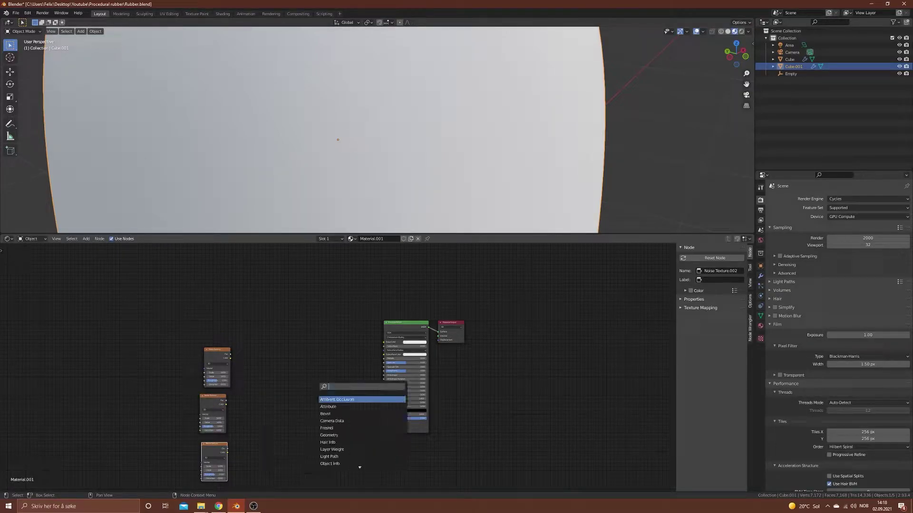
key("Return")
left_click(301, 364)
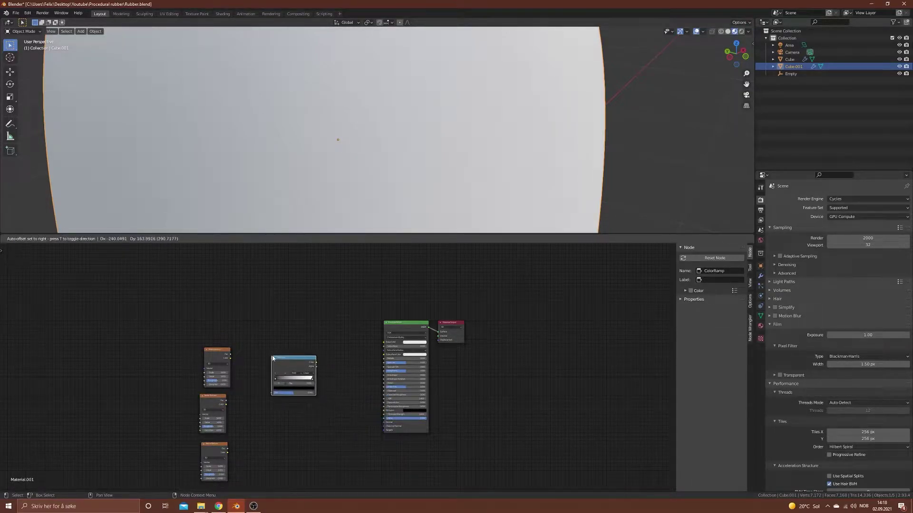
key("shift+d")
left_click(275, 403)
key("shift+d")
left_click(270, 448)
Move all Noise Texture and ColorRamp nodes further away from the Principled BSDF to make room
left_click_drag(251, 334, 180, 493)
left_click_drag(349, 322, 170, 490)
left_click_drag(296, 359, 249, 358)
left_click(344, 341)
Add a Bump node between the ColorRamps and the Principled BSDF and duplicate it twice in a column
key("shift+a")
left_click(328, 369)
type("bump")
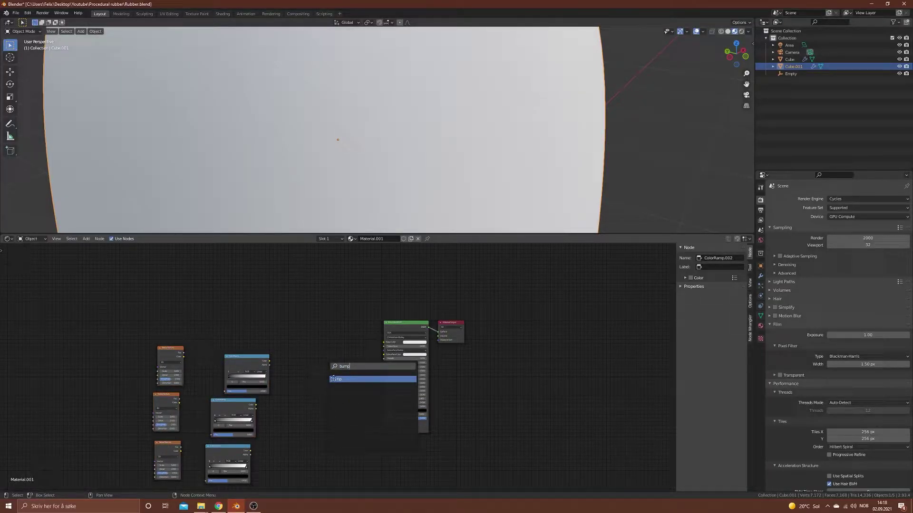
left_click(352, 379)
key("shift+d")
left_click(319, 416)
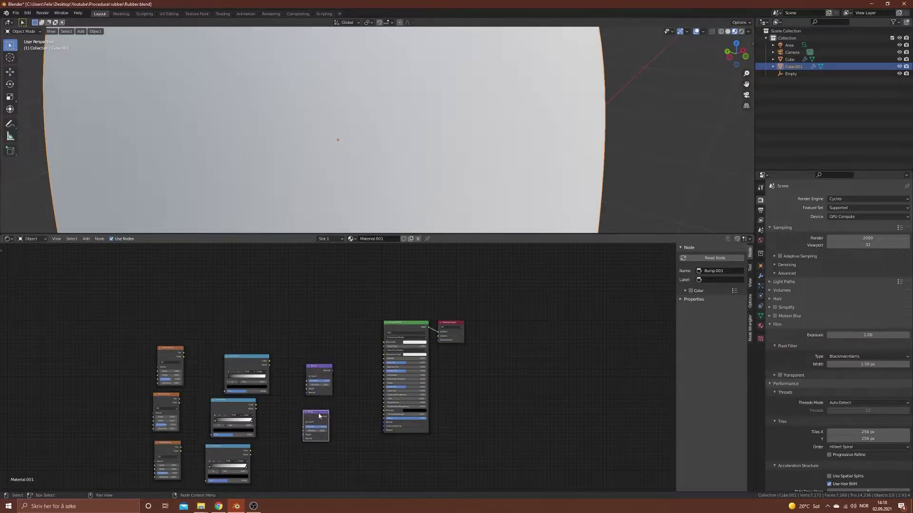
key("shift+d")
left_click(311, 457)
Arrange the three Bump nodes in a diagonal staircase rising towards the Principled BSDF
middle_click_drag(311, 457, 342, 425)
left_click_drag(350, 335, 380, 355)
left_click_drag(333, 420, 310, 442)
left_click(348, 381)
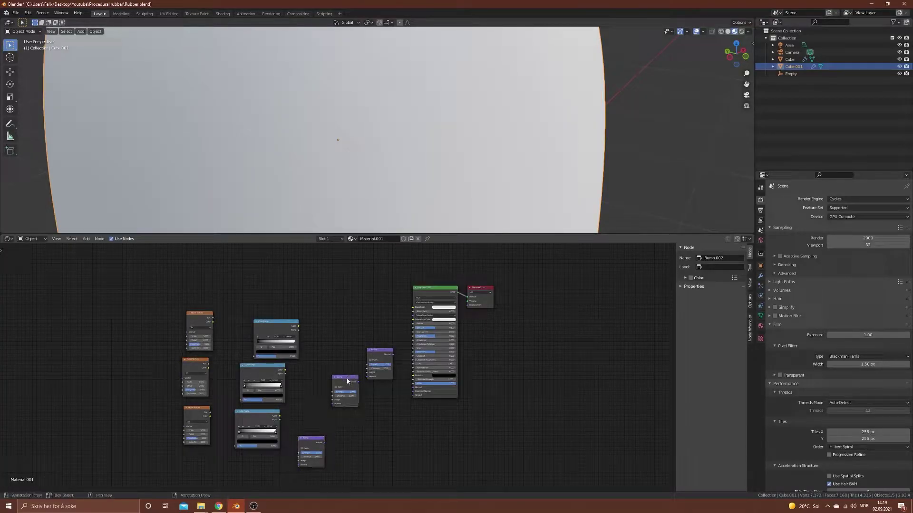
left_click_drag(348, 381, 339, 405)
Spread the Noise Texture and ColorRamp pairs into three clearly separated rows
left_click_drag(265, 416, 260, 442)
left_click_drag(205, 410, 202, 442)
left_click_drag(270, 367, 268, 408)
left_click_drag(203, 362, 200, 388)
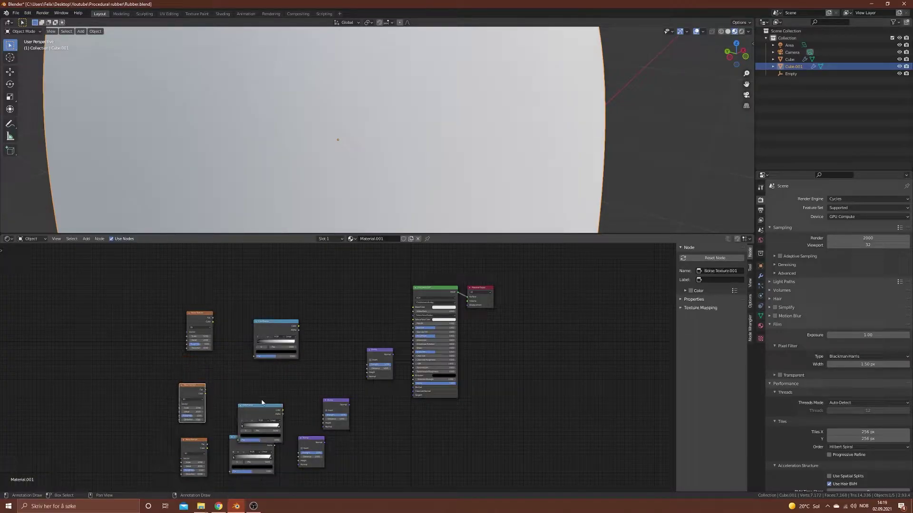
left_click_drag(263, 406, 269, 379)
left_click_drag(284, 323, 283, 328)
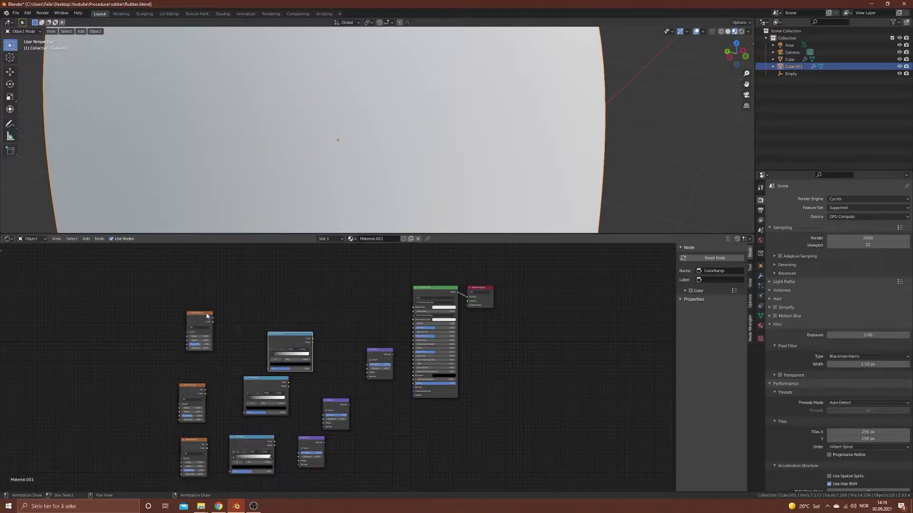
left_click_drag(207, 316, 221, 333)
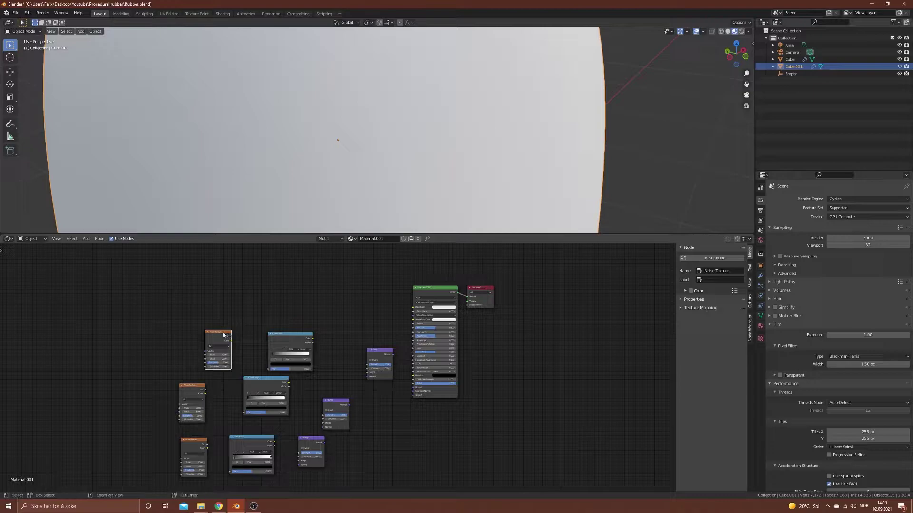
Add Texture Coordinate and Mapping nodes using Object coordinates, and connect the mapping vector to all three Noise Textures
key("ctrl+t")
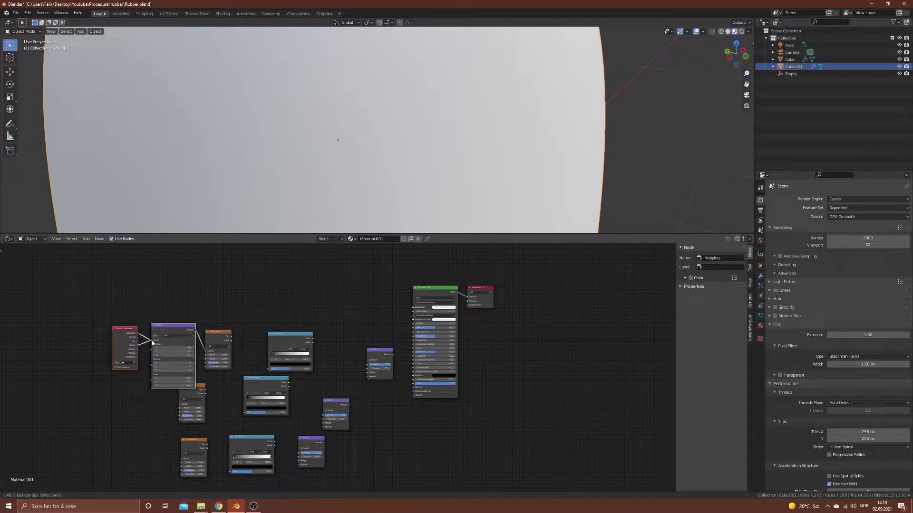
left_click_drag(170, 326, 180, 404)
left_click_drag(177, 317, 180, 458)
Connect each Noise Texture's Fac output to the Fac input of the ColorRamp in its row
left_click_drag(233, 338, 269, 369)
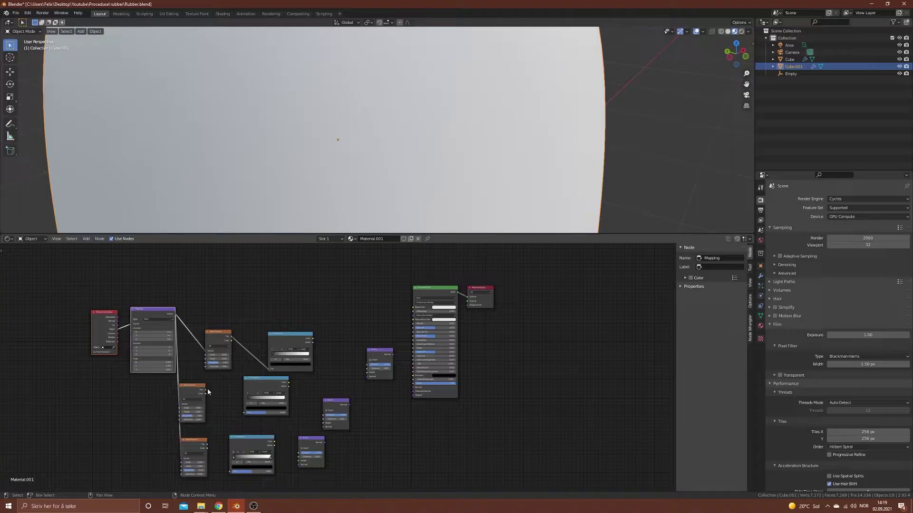
left_click_drag(207, 391, 245, 413)
left_click_drag(207, 444, 231, 472)
Connect each ColorRamp's Color output to the Height input of its corresponding Bump node
left_click_drag(312, 339, 367, 372)
left_click_drag(289, 384, 298, 461)
scroll(293, 421, "up", 3)
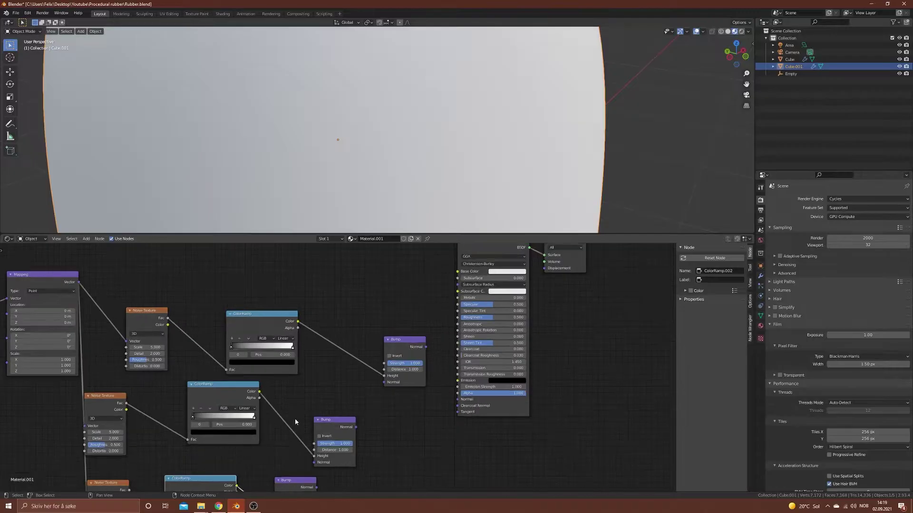
scroll(293, 424, "up", 5)
middle_click_drag(350, 435, 352, 397)
scroll(364, 398, "down", 6)
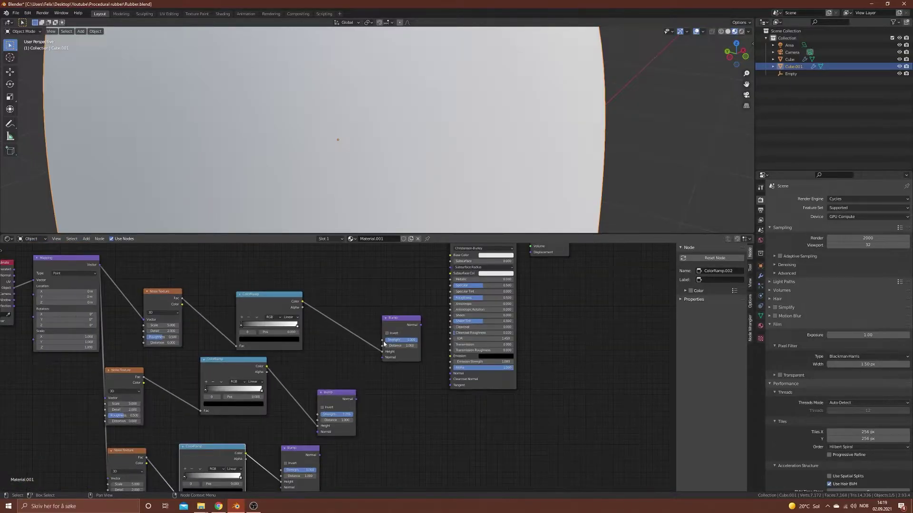
Reposition the three Bump nodes closer to their ColorRamps and shift the middle Noise Texture slightly
left_click_drag(401, 319, 392, 370)
left_click_drag(344, 395, 325, 385)
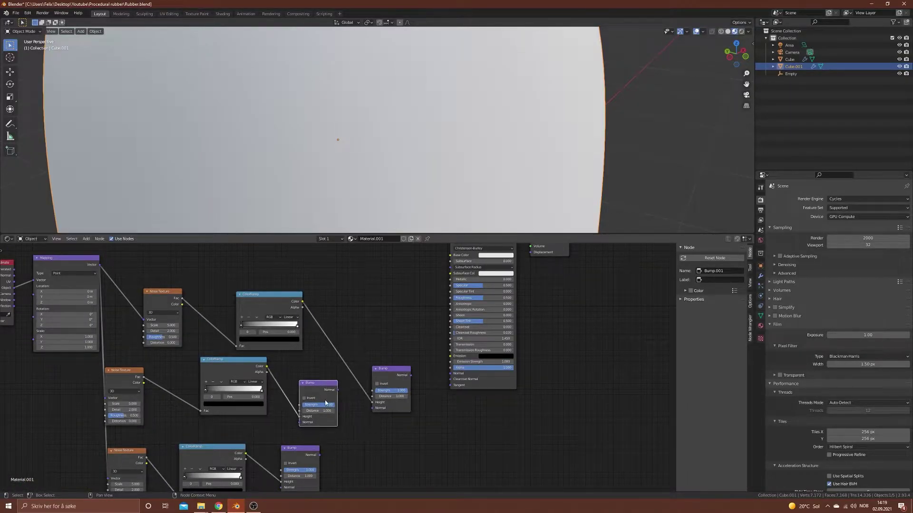
left_click_drag(300, 448, 314, 457)
left_click_drag(315, 385, 322, 397)
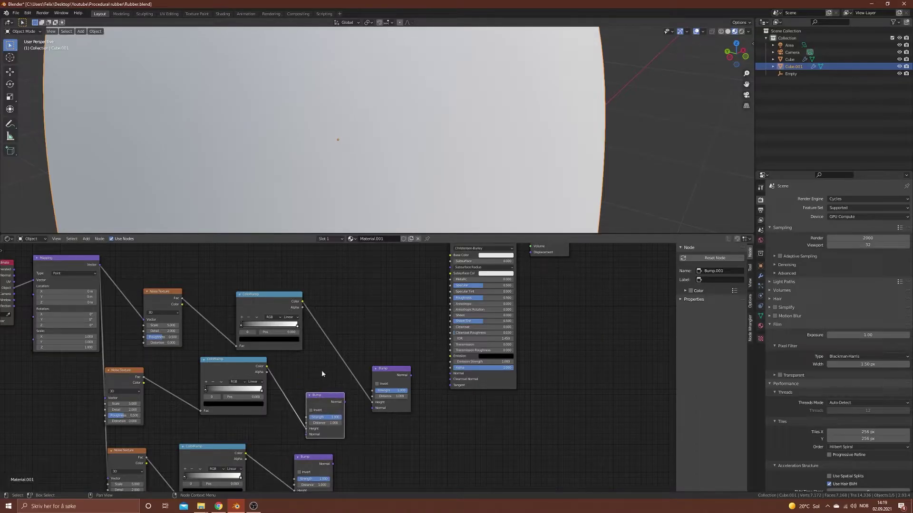
left_click_drag(131, 372, 148, 368)
Connect the uppermost Bump's Normal output to the Principled BSDF's Normal input and set the Base Color to black
left_click_drag(410, 375, 450, 373)
key("Home")
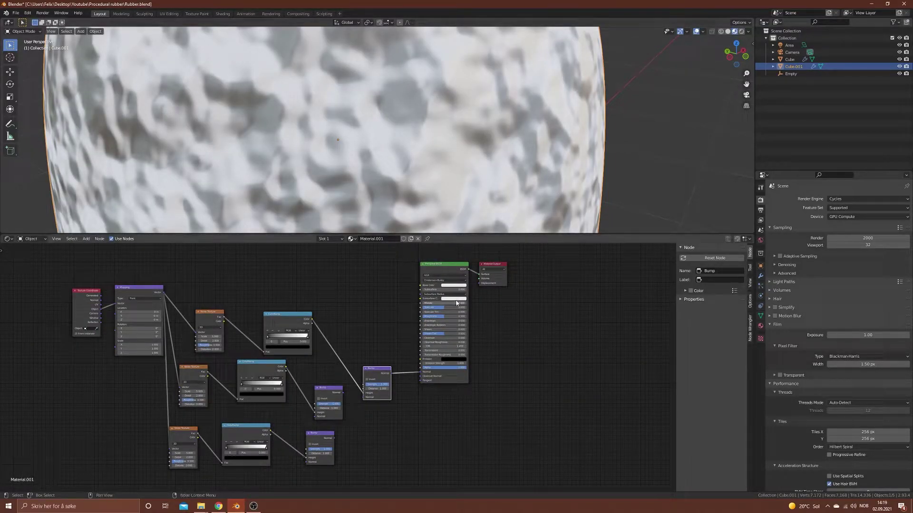
scroll(368, 331, "up", 3)
left_click(435, 285)
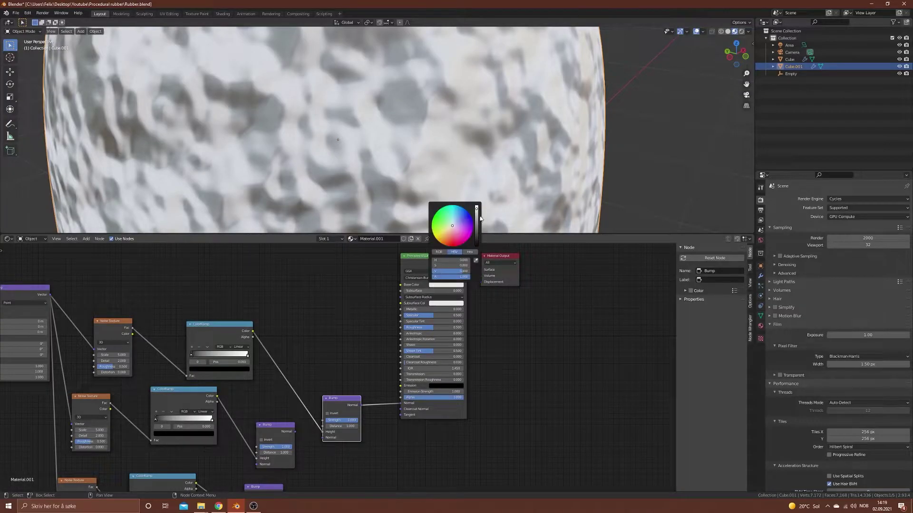
left_click_drag(477, 210, 477, 245)
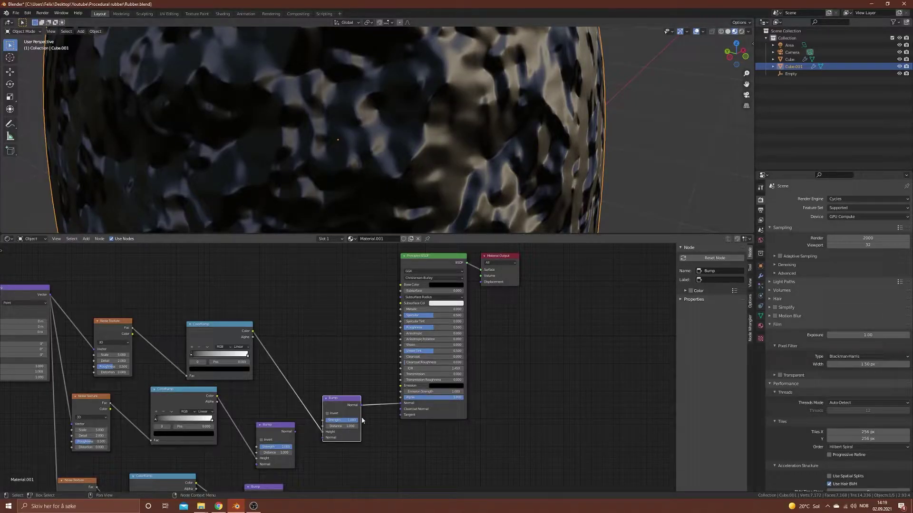
middle_click_drag(256, 371, 326, 381)
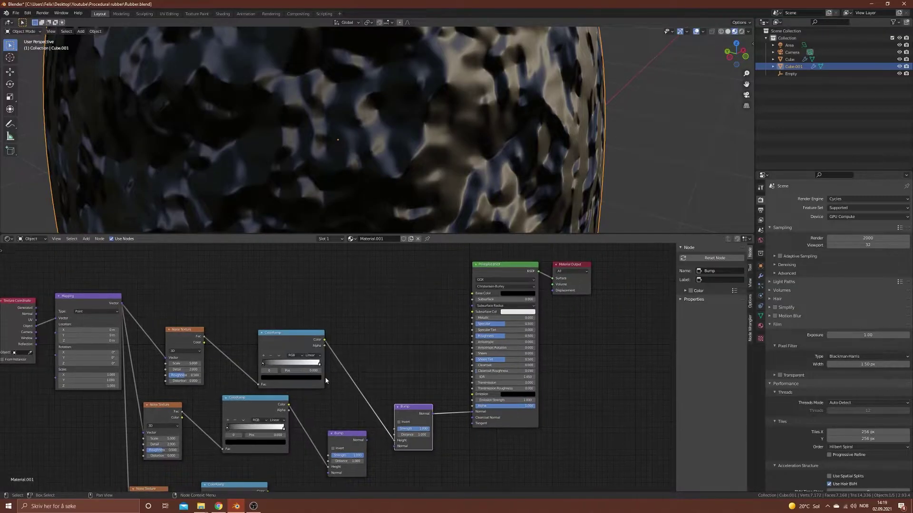
Move the uppermost Noise Texture and ColorRamp nodes closer to the Bump node and save the file
left_click_drag(188, 331, 202, 323)
left_click_drag(305, 334, 316, 331)
left_click_drag(203, 327, 210, 325)
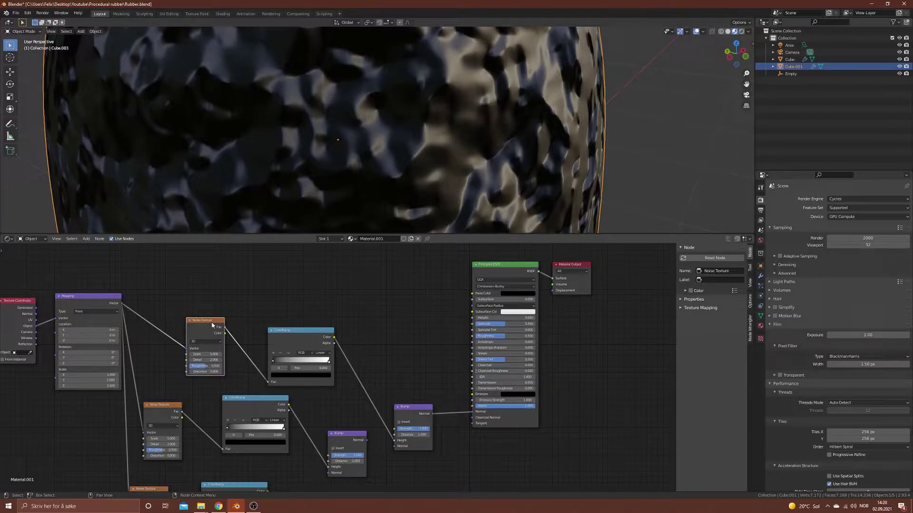
key("ctrl+s")
left_click(305, 334)
left_click_drag(306, 334, 317, 338)
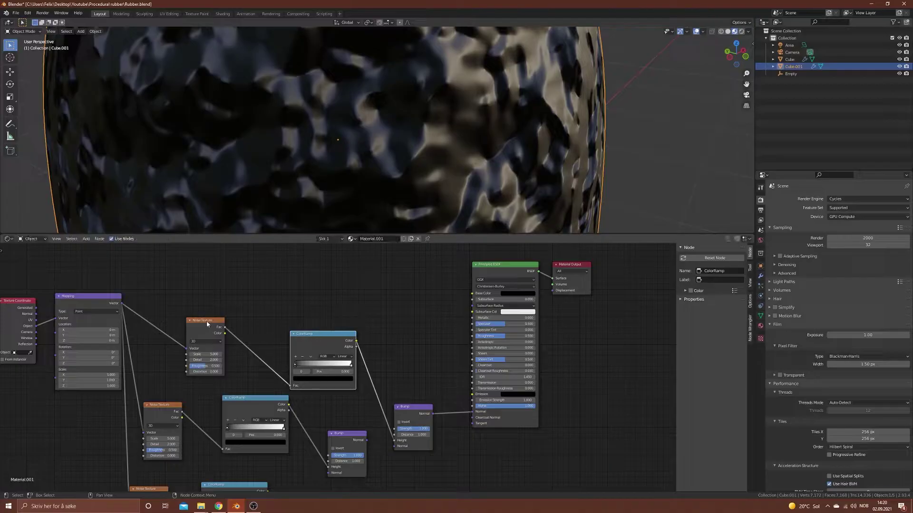
left_click_drag(206, 323, 222, 325)
Raise the uppermost Noise Texture's Scale, set its Detail to 16 and its Roughness to 0.7
mouse_move(221, 355)
left_mouse_down()
mouse_move(262, 355)
mouse_move(227, 367)
left_mouse_up()
scroll(385, 199, "up", 5)
scroll(351, 132, "down", 5)
scroll(416, 139, "up", 4)
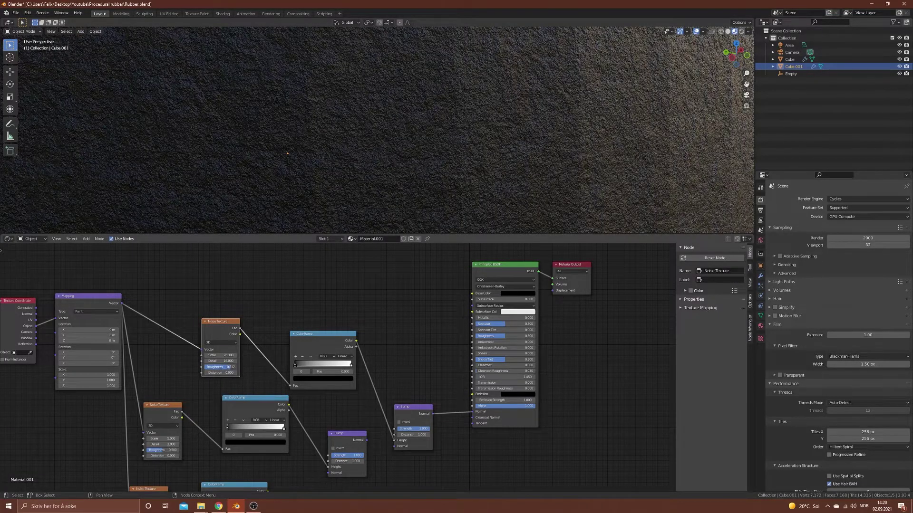
left_click_drag(232, 367, 230, 367)
left_click(230, 367)
type("0.7")
key("Return")
left_click_drag(221, 355, 202, 355)
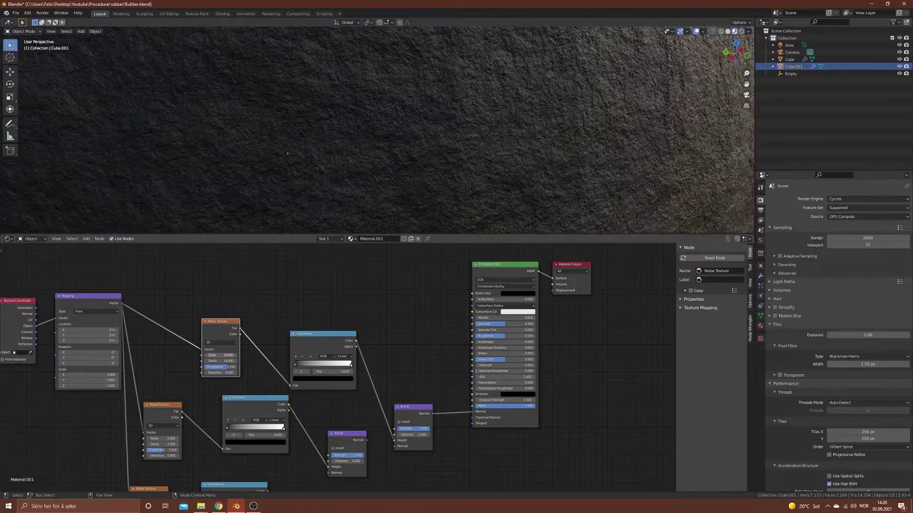
Set the uppermost Bump node's Strength and Distance to 0.1, and enlarge the 3D viewport to inspect the surface
left_click(416, 429)
type("0.1")
key("Return")
left_click(416, 435)
type("0.1")
key("Return")
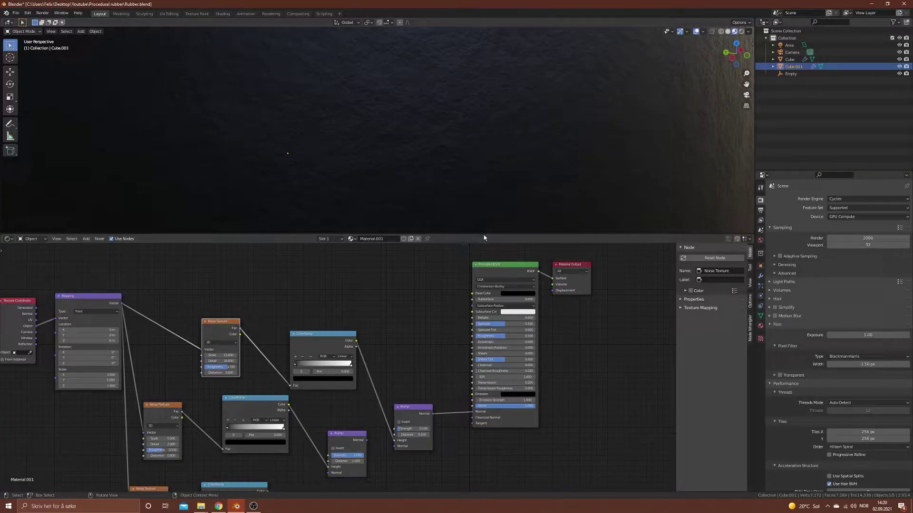
left_click_drag(483, 238, 483, 318)
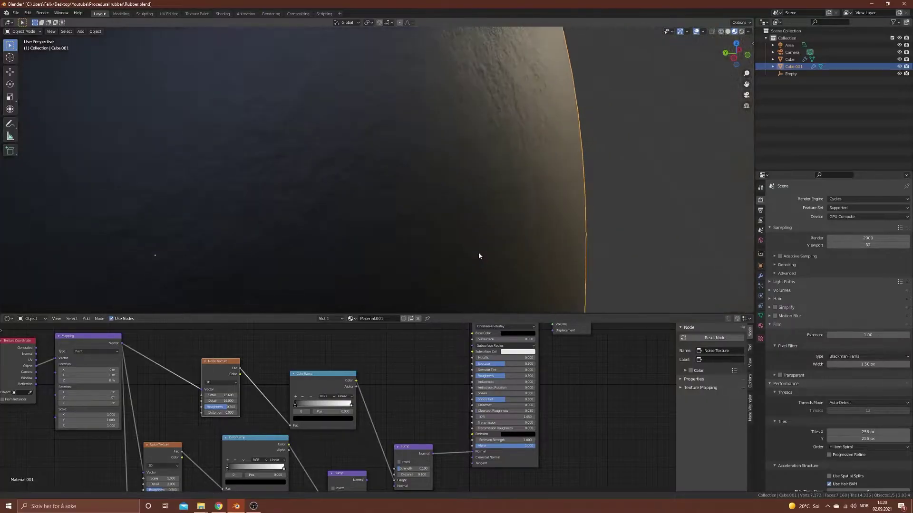
mouse_move(477, 254)
middle_mouse_down()
mouse_move(502, 233)
mouse_move(478, 241)
middle_mouse_up()
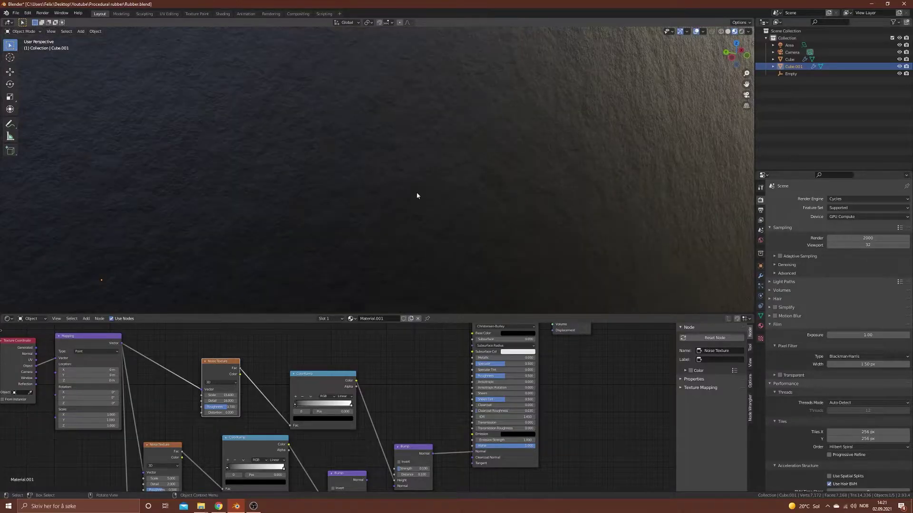
Reduce the uppermost Noise Texture's Scale to about 7.8 and set its Roughness to 0.9
mouse_move(224, 395)
left_mouse_down()
mouse_move(157, 395)
mouse_move(226, 410)
left_mouse_up()
mouse_move(411, 230)
middle_mouse_down()
mouse_move(420, 245)
mouse_move(413, 230)
mouse_move(421, 220)
mouse_move(397, 245)
mouse_move(407, 236)
middle_mouse_up()
left_click_drag(230, 407, 238, 406)
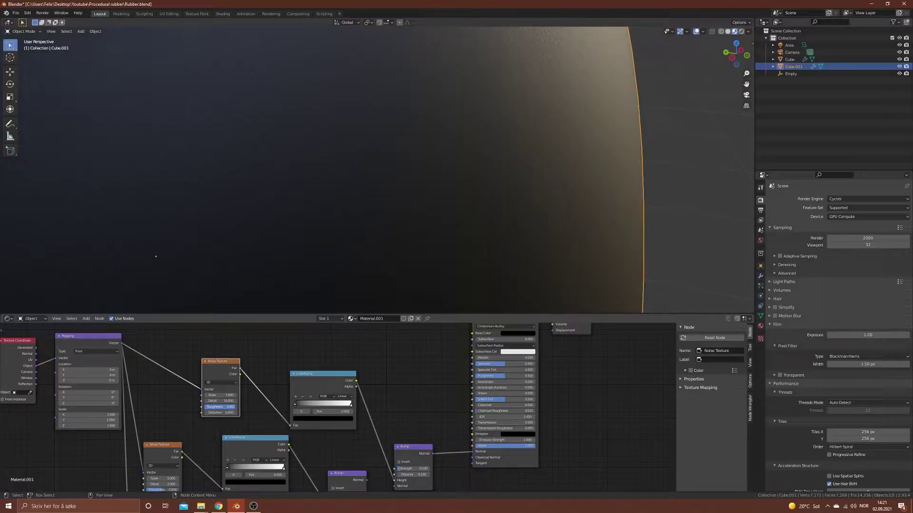
left_click(234, 406)
type("0.9")
key("Return")
middle_click_drag(366, 280, 496, 127)
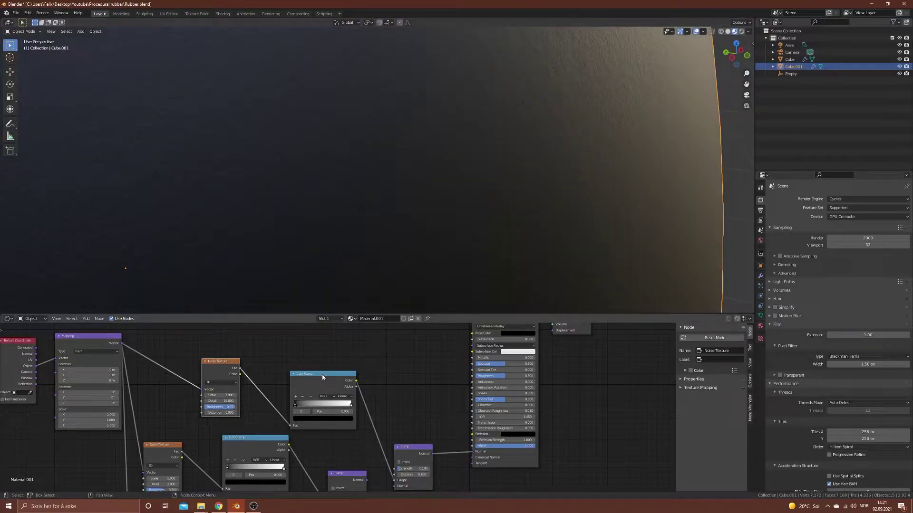
Move the uppermost ColorRamp and Noise Texture upward, and connect the middle Bump's Normal output to the uppermost Bump's Normal input
left_click_drag(322, 376, 312, 358)
left_click_drag(230, 363, 230, 352)
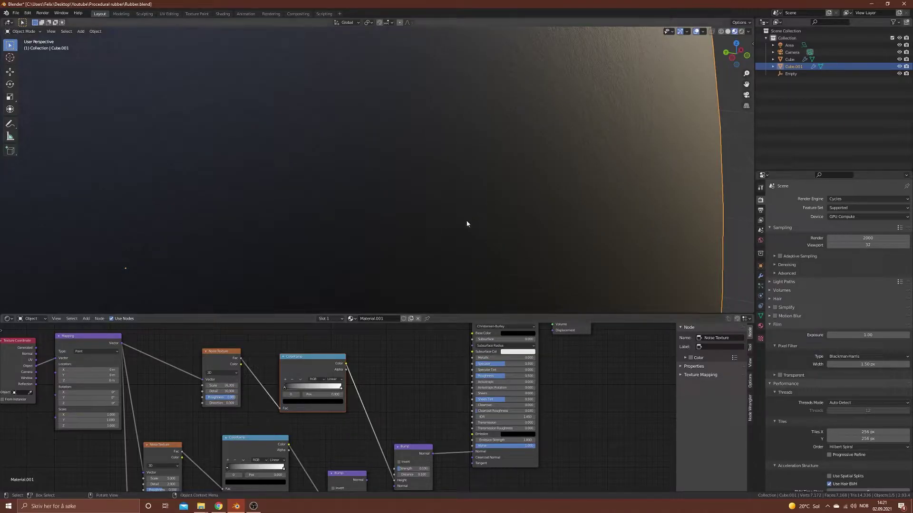
scroll(441, 230, "down", 3)
middle_click_drag(401, 419, 416, 341)
left_click_drag(381, 403, 408, 409)
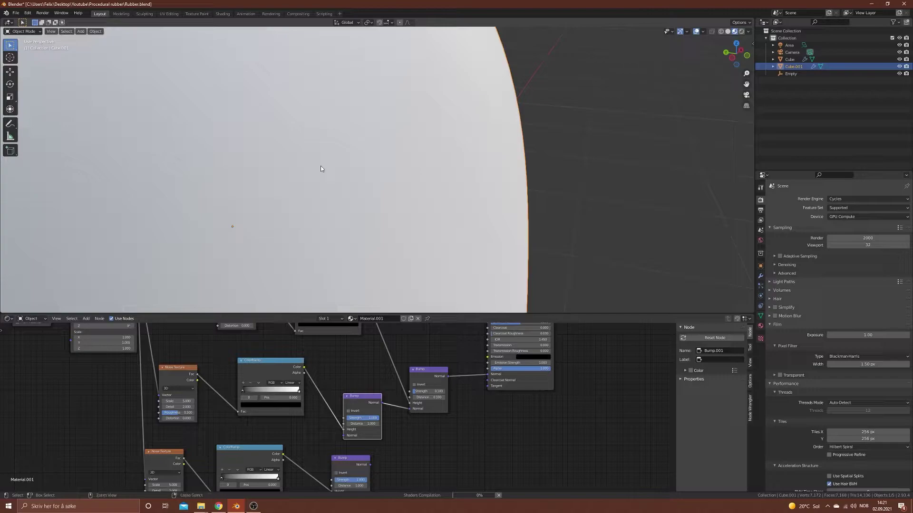
Save the file and reposition the middle row's Noise Texture, ColorRamp and Bump nodes
key("ctrl+s")
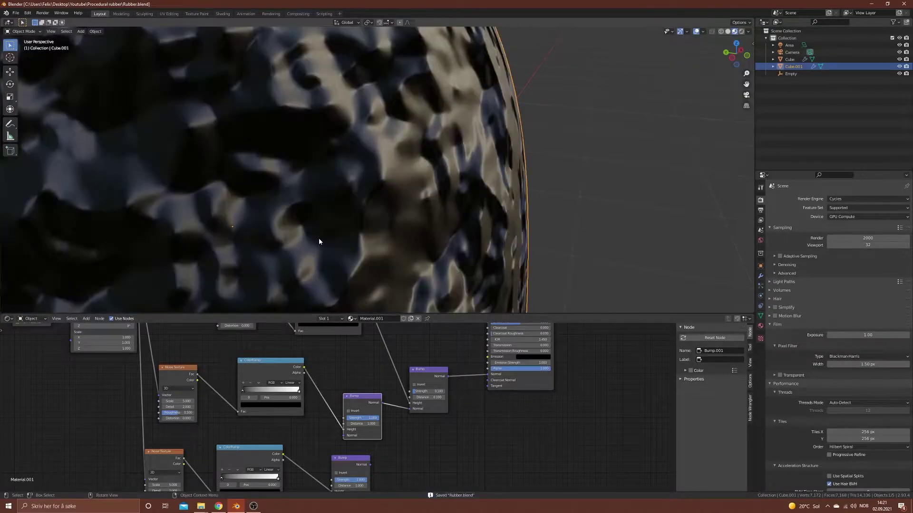
scroll(341, 199, "up", 2)
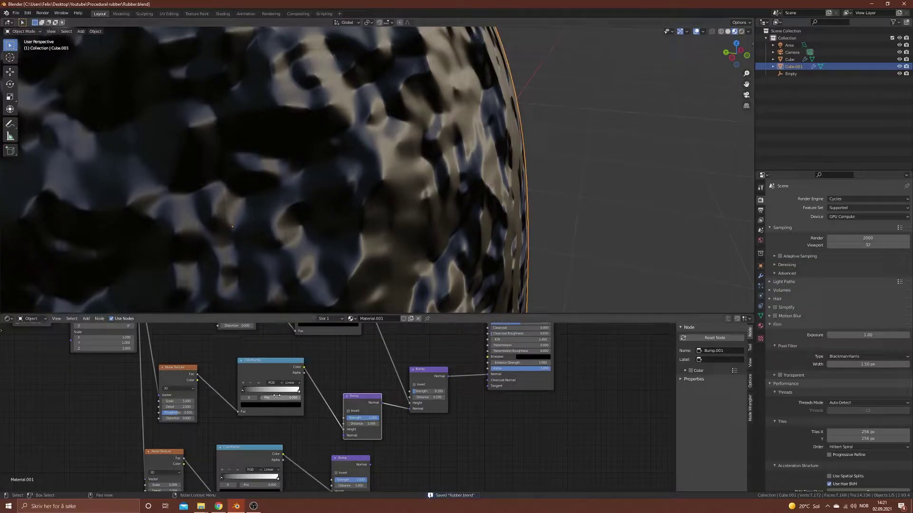
mouse_move(187, 369)
left_mouse_down()
mouse_move(205, 358)
mouse_move(204, 368)
left_mouse_up()
left_click_drag(281, 362, 300, 367)
left_click_drag(358, 398, 369, 389)
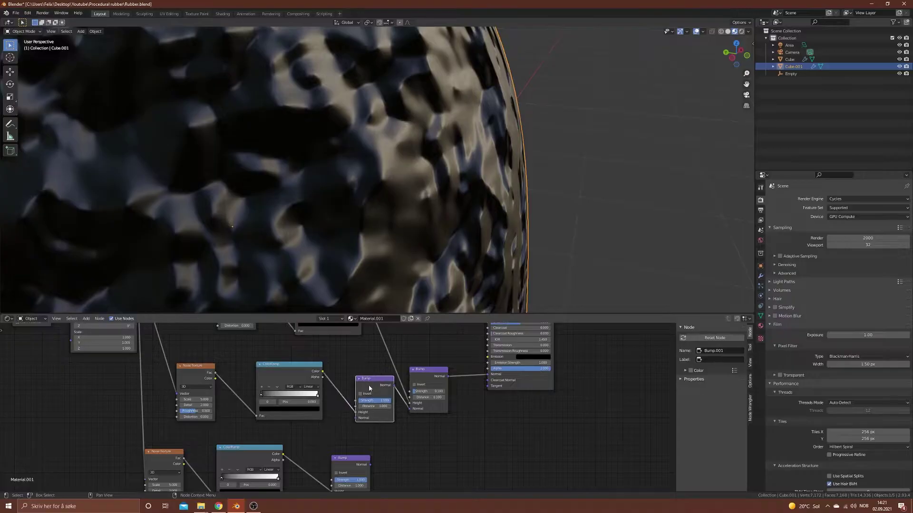
Lower the middle Noise Texture's Scale, and preview its ColorRamp output while moving the black and white stops closer together
left_click_drag(203, 400, 196, 400)
scroll(338, 215, "down", 3)
scroll(306, 229, "down", 2)
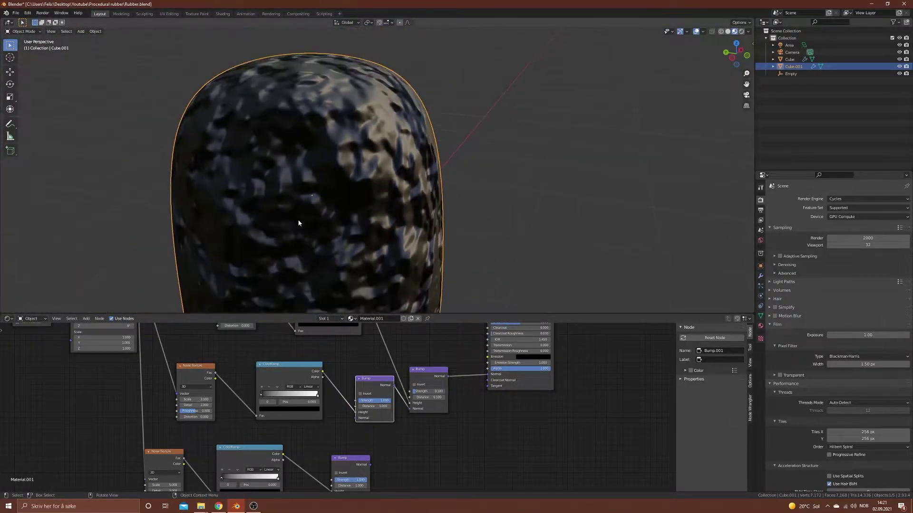
left_click_drag(267, 398, 275, 396)
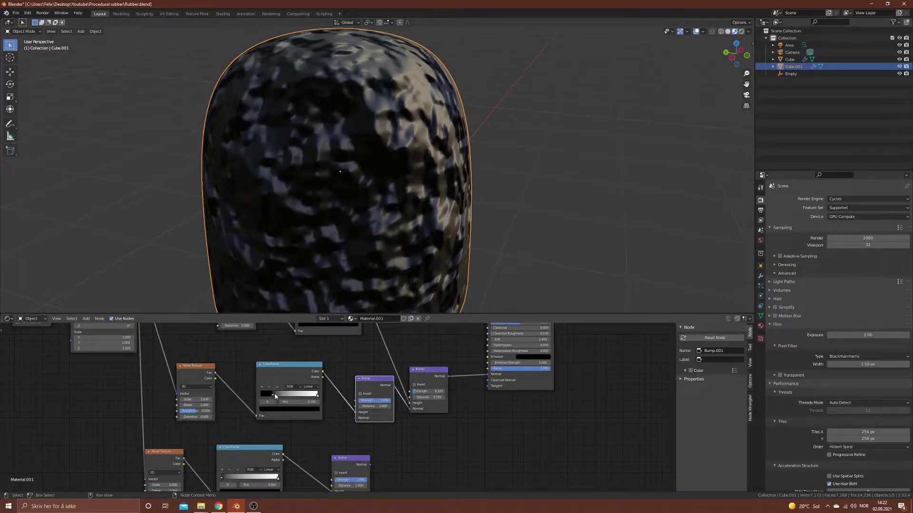
left_click(300, 367, "ctrl+shift")
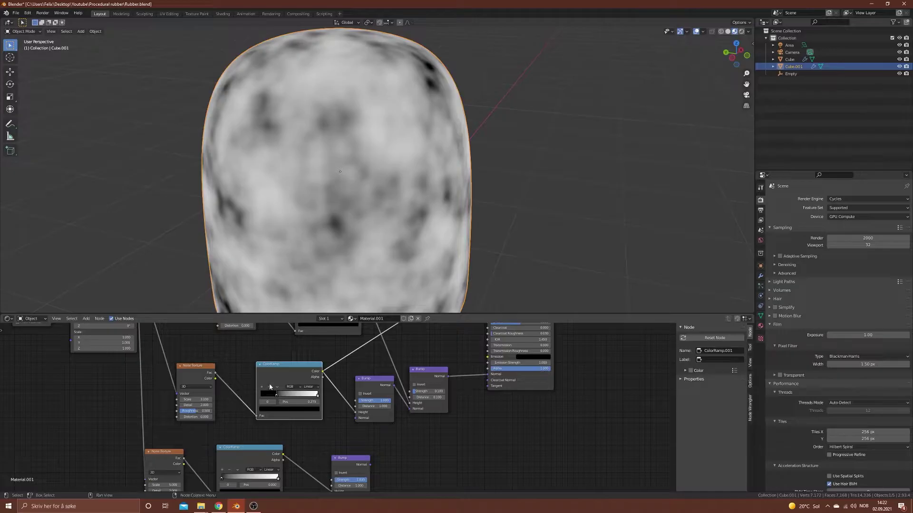
left_click_drag(277, 397, 299, 397)
Set the middle Noise Texture's Scale to about 8.7, Detail to 16 and Roughness to 0.5
left_click_drag(197, 400, 249, 399)
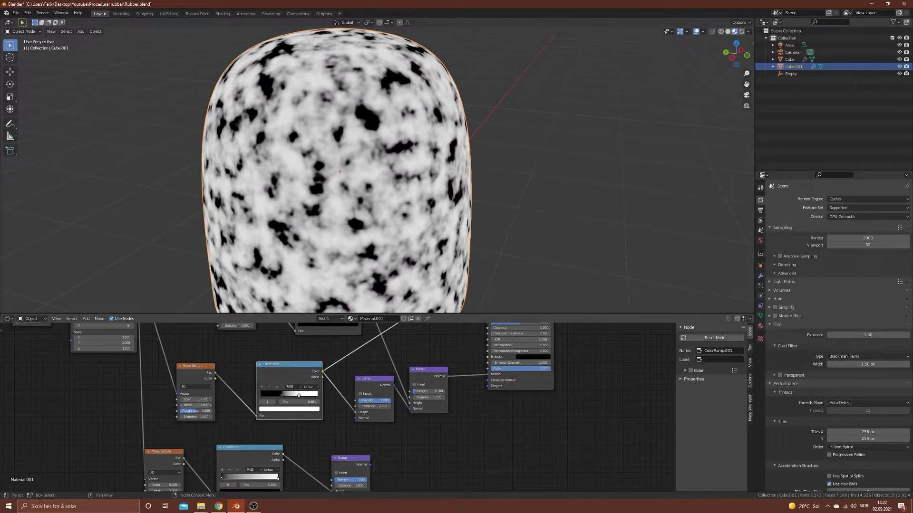
left_click_drag(195, 405, 209, 405)
scroll(244, 240, "up", 8)
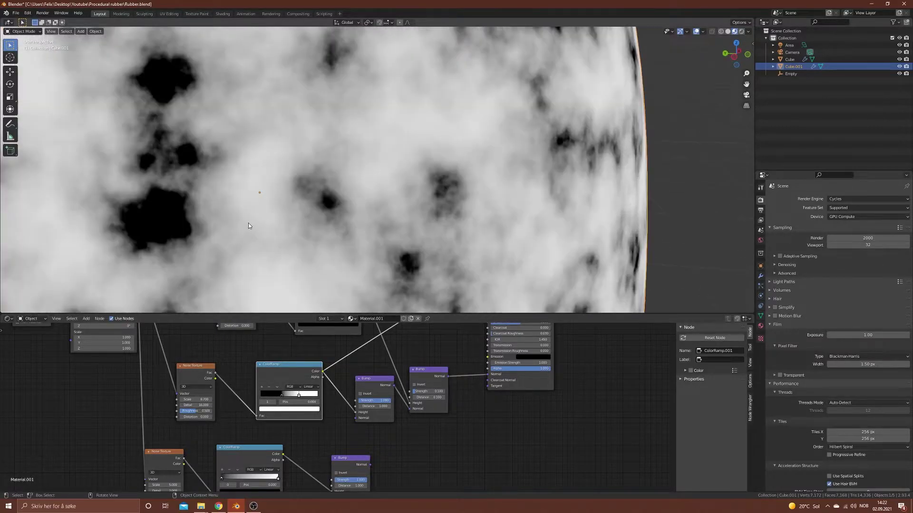
left_click_drag(192, 411, 190, 410)
left_click(196, 410)
key("BackSpace")
type("0.5")
key("Return")
scroll(307, 223, "down", 5)
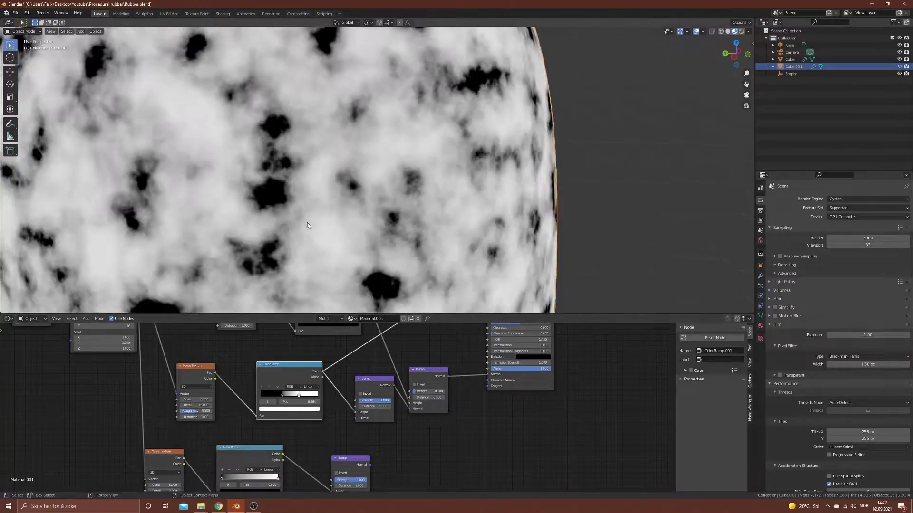
Move the middle ColorRamp's black stop to about 0.64 so only small spots stay white, and shift the node slightly
mouse_move(283, 398)
left_mouse_down()
mouse_move(325, 396)
mouse_move(278, 396)
mouse_move(299, 395)
left_mouse_up()
middle_click_drag(399, 190, 402, 171)
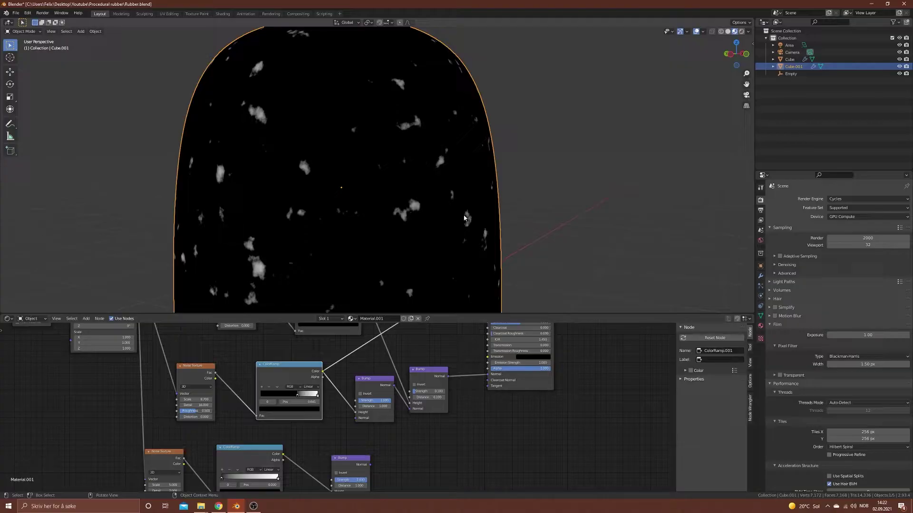
left_click_drag(303, 367, 292, 370)
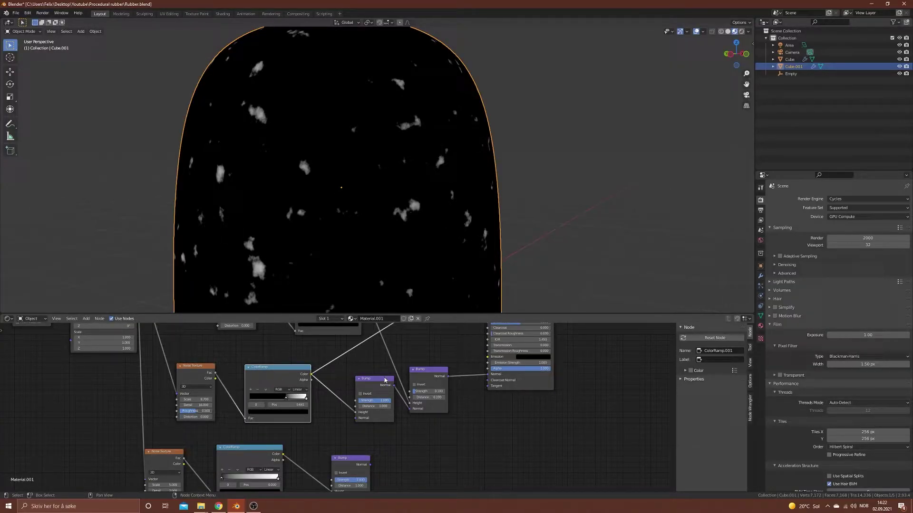
Reconnect the Principled BSDF to the Material Output in place of the preview and inspect the bumps up close
scroll(487, 339, "down", 5)
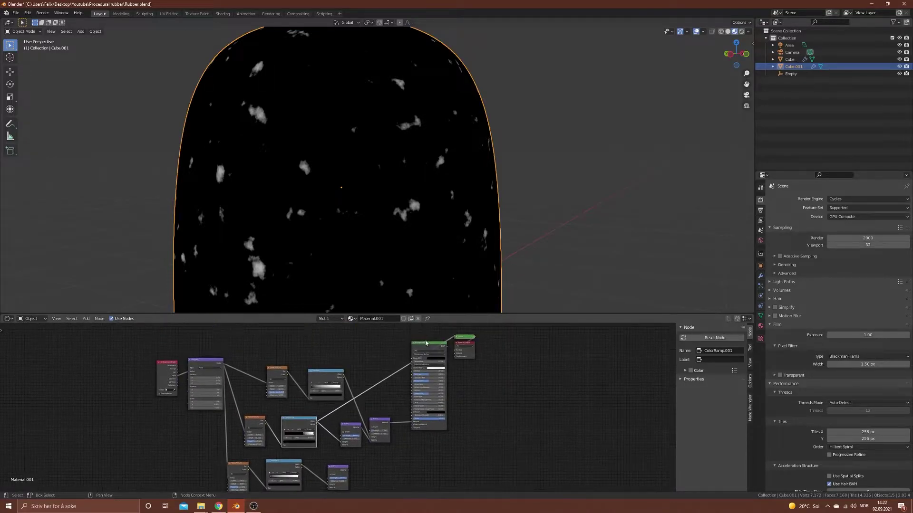
left_click(428, 376, "ctrl+shift")
scroll(449, 230, "up", 6)
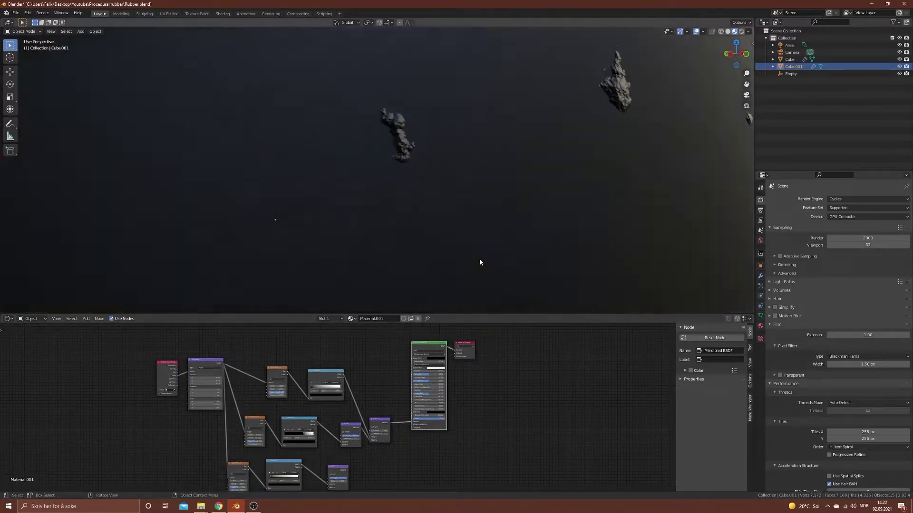
middle_click_drag(461, 201, 473, 218)
scroll(342, 459, "up", 7)
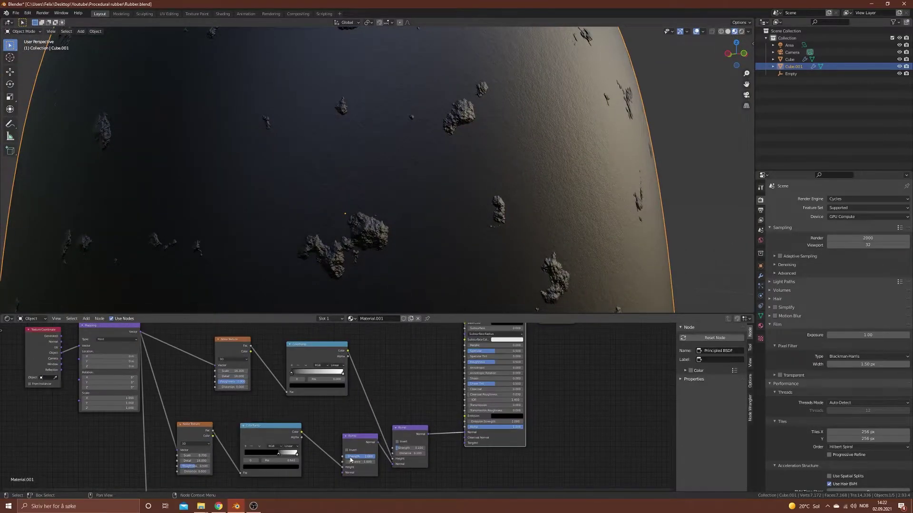
Enable Invert on the middle Bump node and inspect the dents across the object
left_click(348, 451)
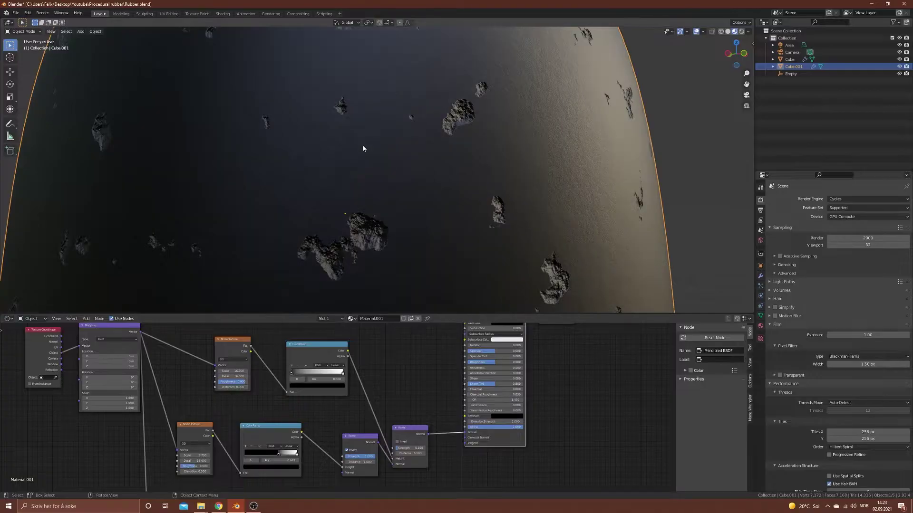
scroll(546, 248, "down", 6)
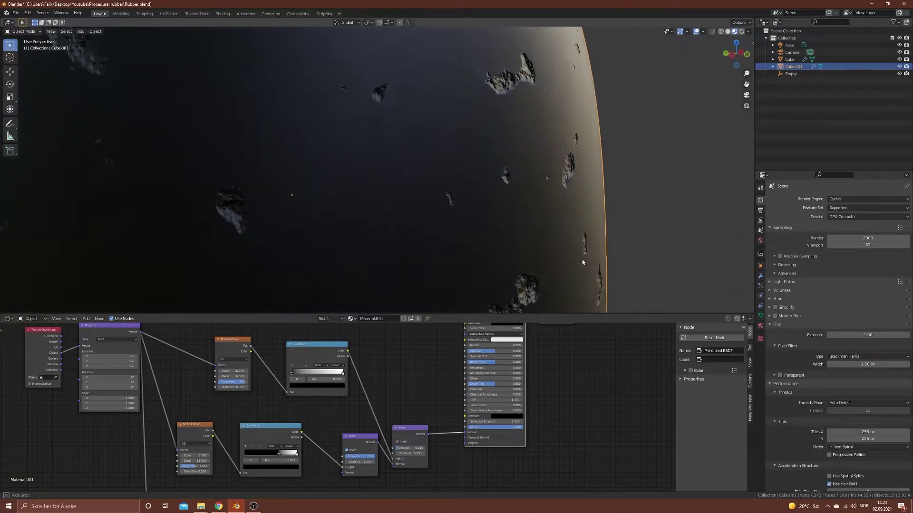
scroll(528, 240, "down", 3)
middle_click_drag(495, 215, 281, 168)
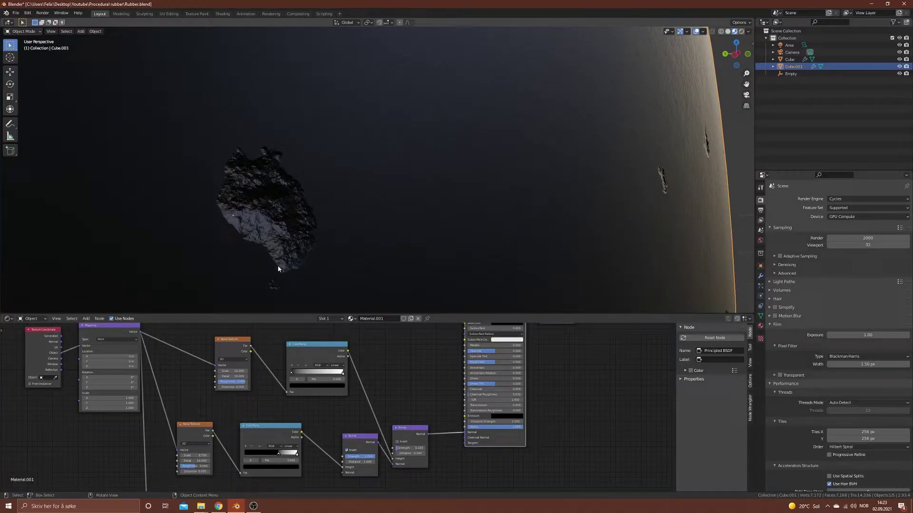
Set the middle ColorRamp's interpolation to Ease and check the edge of a dent
left_click(290, 446)
left_click(288, 452)
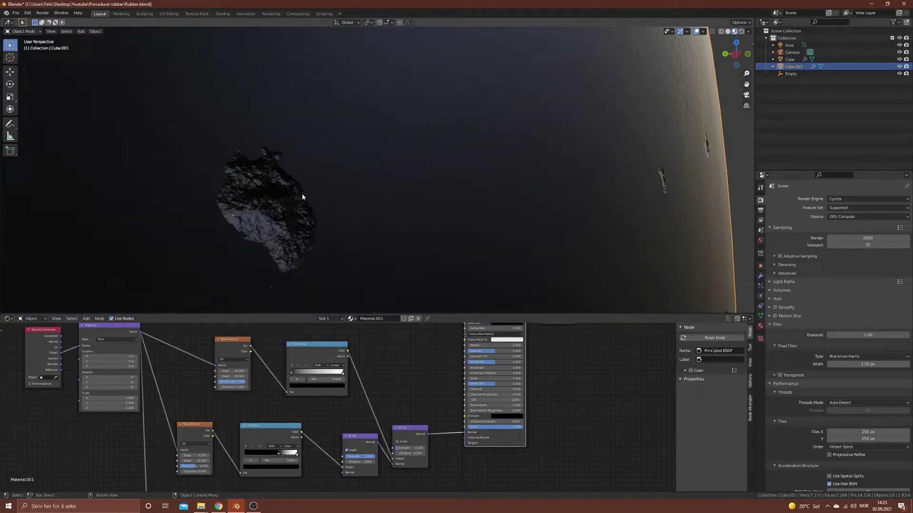
middle_click_drag(303, 196, 300, 227)
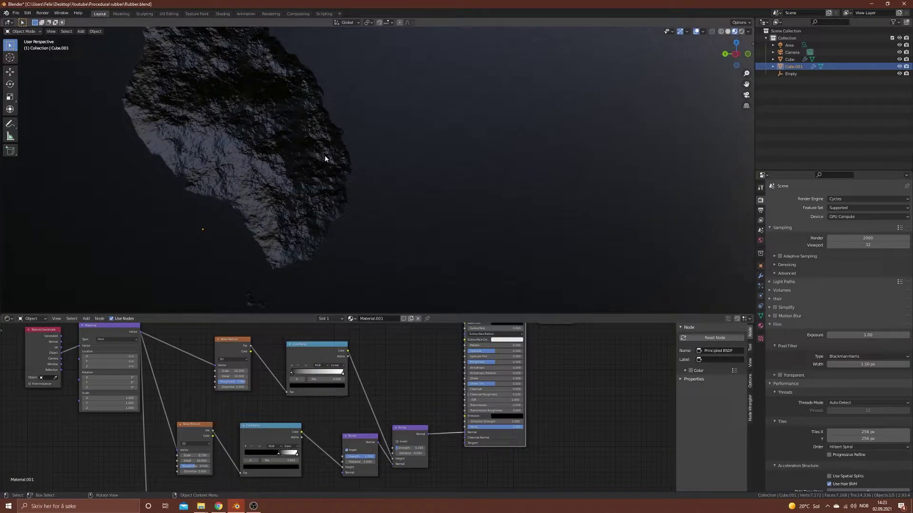
Set the middle Bump node's Strength to 0.35 and its Distance to 0.1
left_click(363, 456)
key("Return")
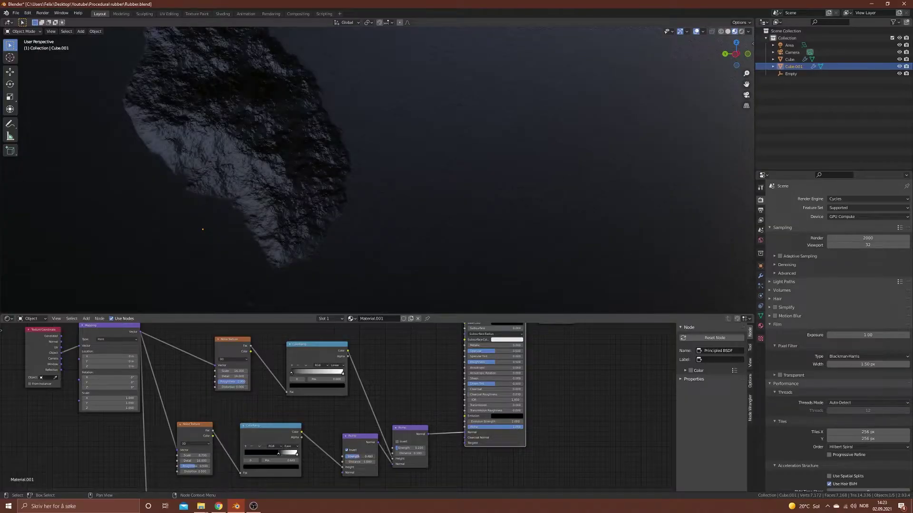
left_click_drag(360, 457, 353, 456)
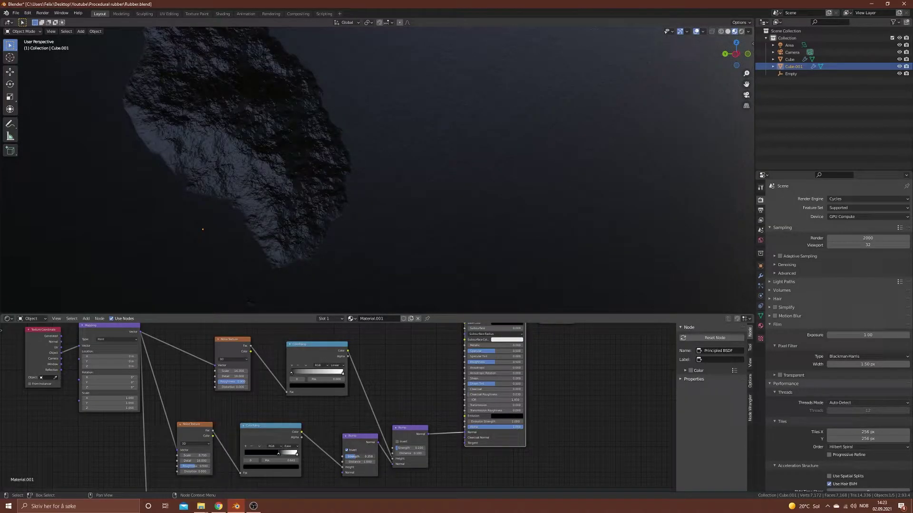
left_click(356, 459)
type("0.35")
key("Return")
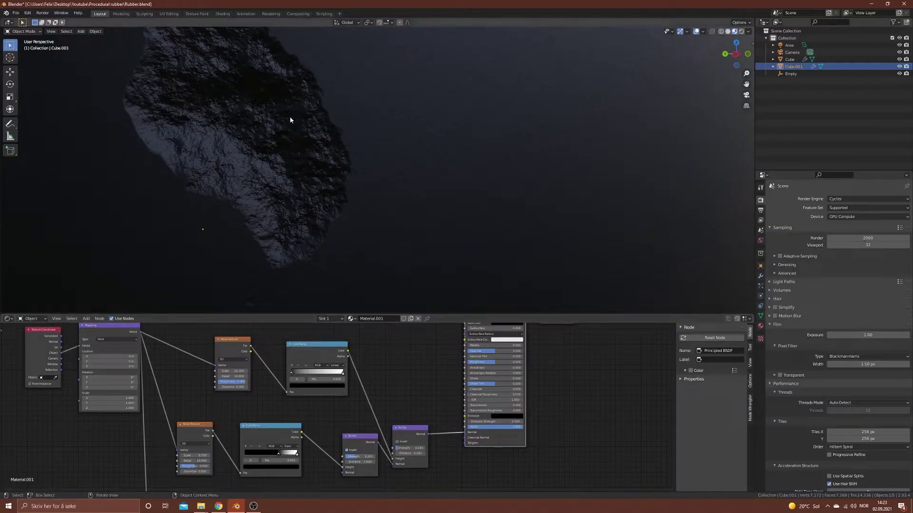
left_click(360, 462)
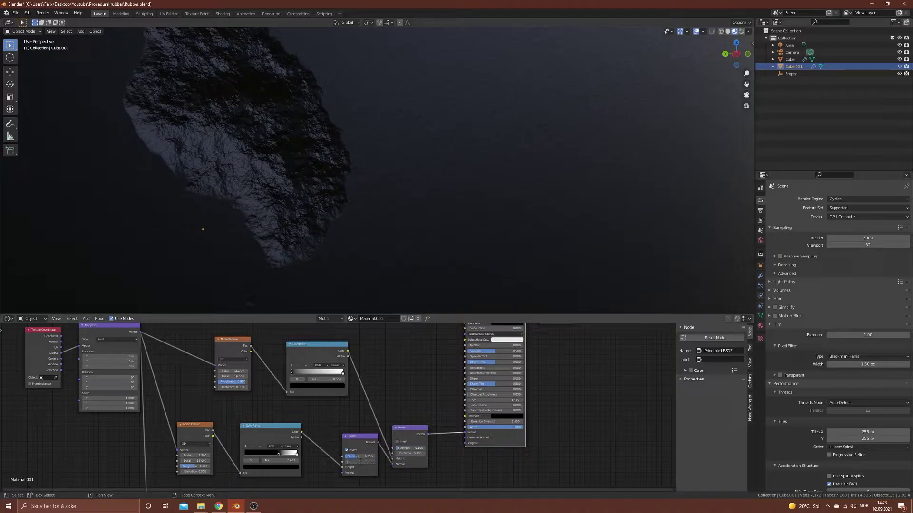
type("0.1")
key("Return")
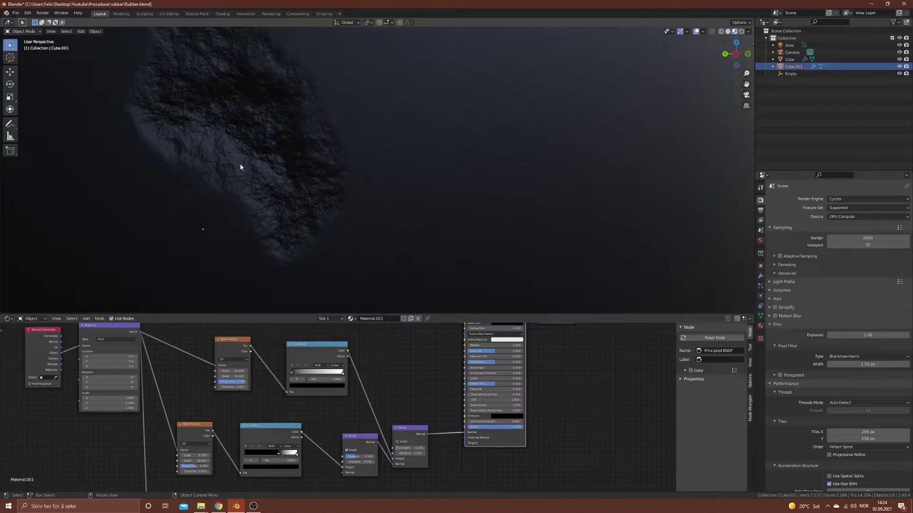
Inspect the dents across the object from farther out and close up
scroll(304, 161, "down", 3)
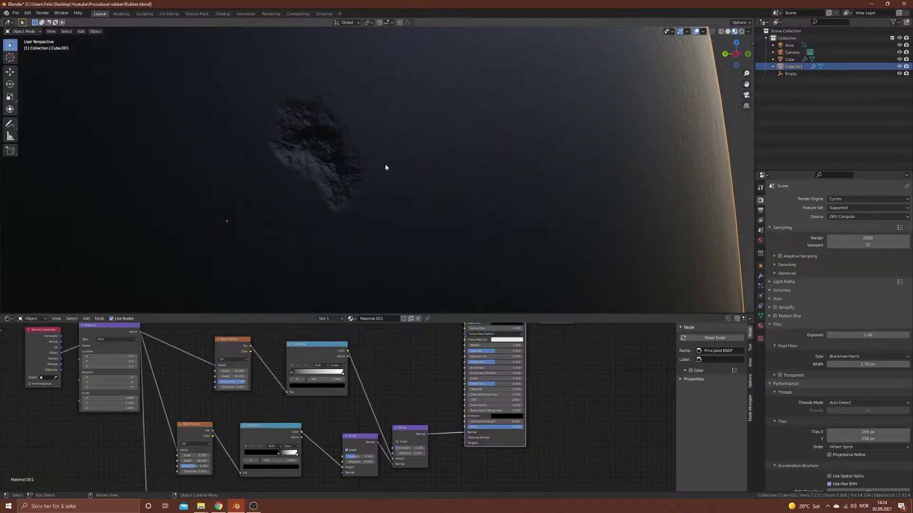
middle_click_drag(347, 180, 421, 185)
scroll(350, 159, "up", 5)
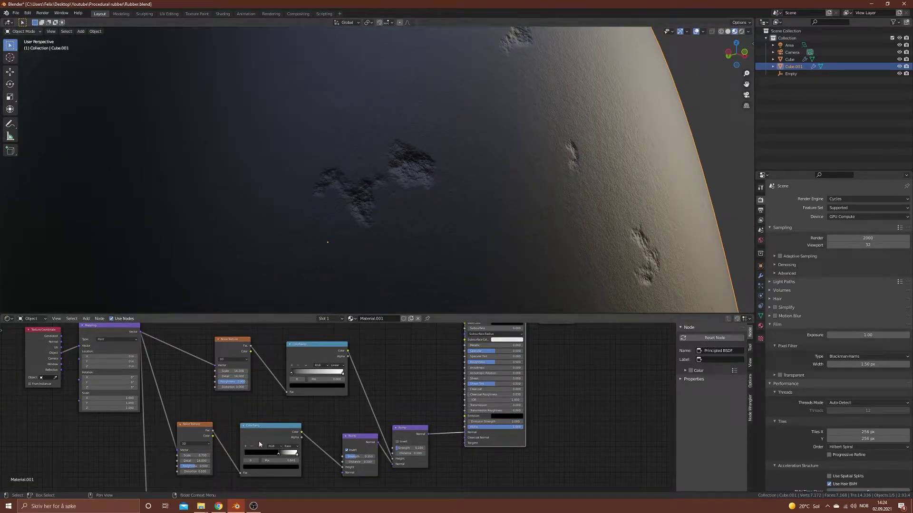
left_click(272, 429)
middle_click_drag(413, 189, 350, 179)
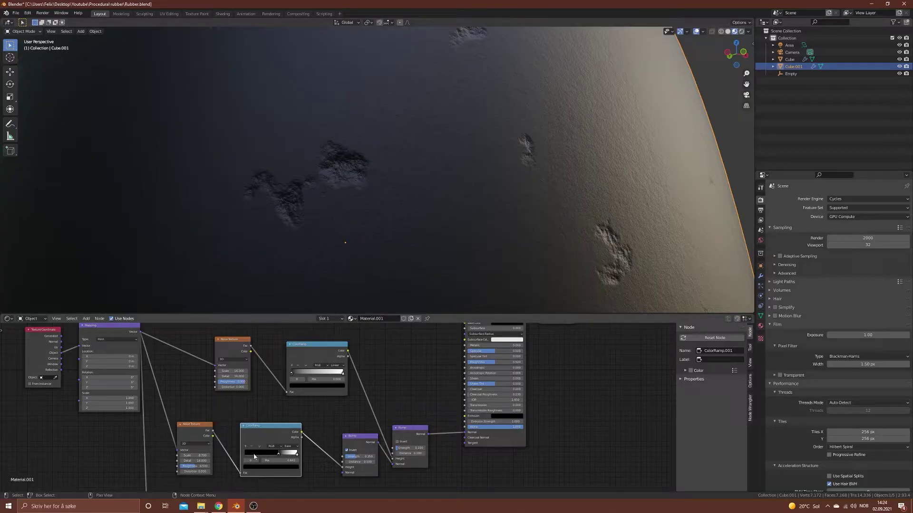
Try a Distortion of 0.2 on the dents' Noise Texture, compare the dent shapes, and return it to 0
middle_click_drag(230, 466, 262, 423)
scroll(181, 444, "up", 2)
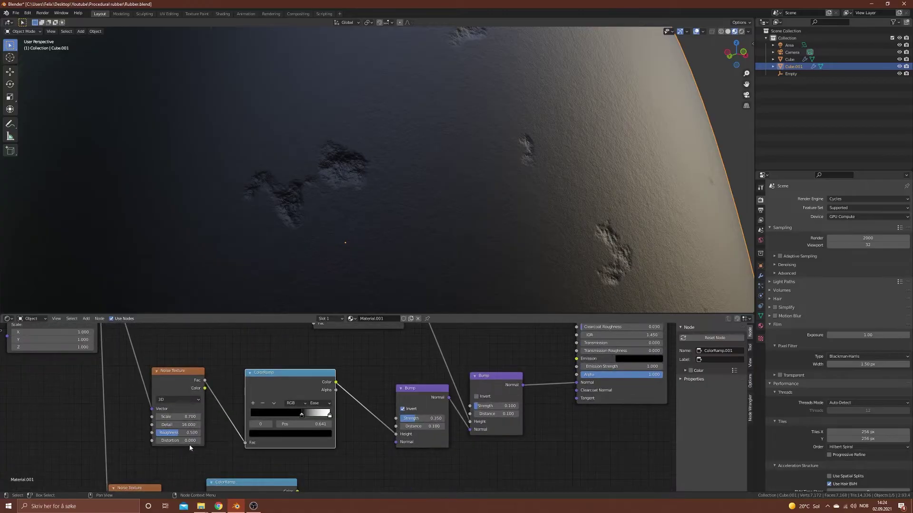
mouse_move(174, 441)
left_mouse_down()
mouse_move(195, 441)
mouse_move(181, 441)
left_mouse_up()
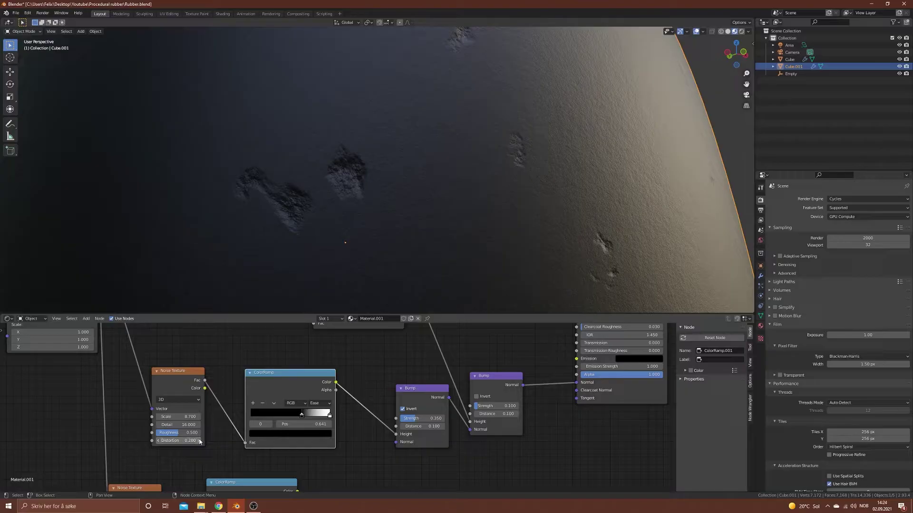
left_click(157, 442)
left_click(158, 442)
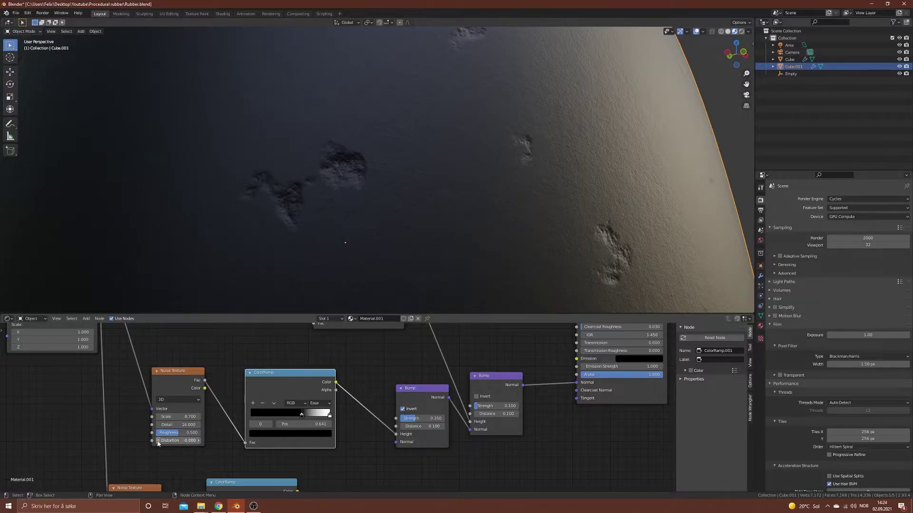
left_click(198, 441)
left_click(199, 441)
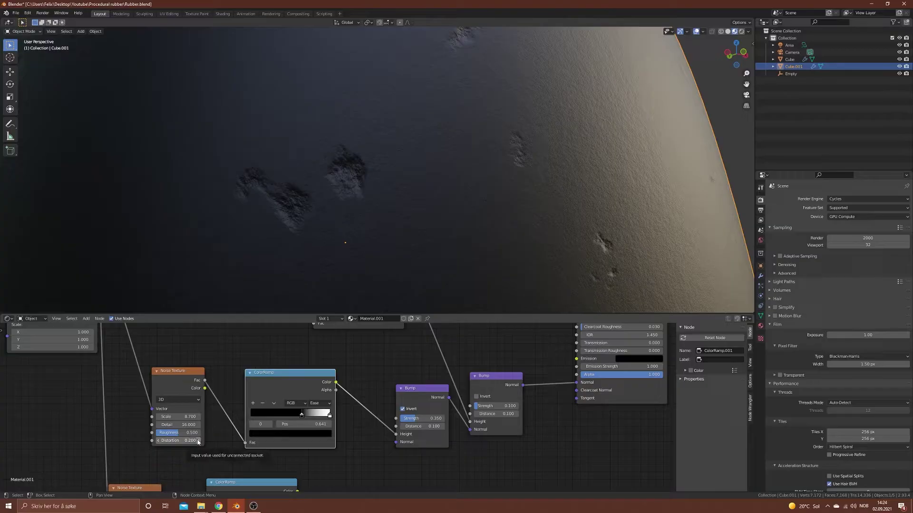
left_click(158, 441)
left_click(158, 441)
Connect the lowest Bump node's Normal output to the middle Bump node's Normal input, placing it closer to the chain
scroll(366, 202, "down", 6)
middle_click_drag(371, 201, 380, 254)
scroll(397, 463, "down", 3)
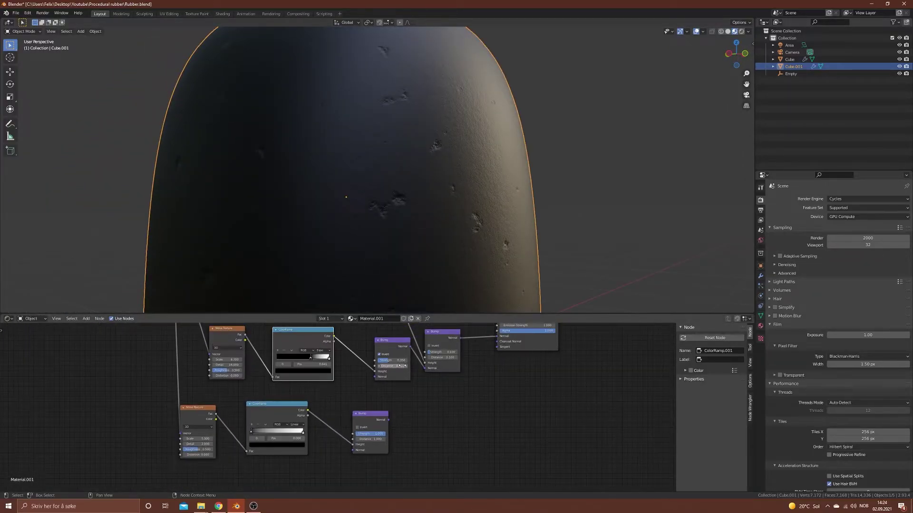
left_click(379, 391)
left_click_drag(380, 423, 351, 393)
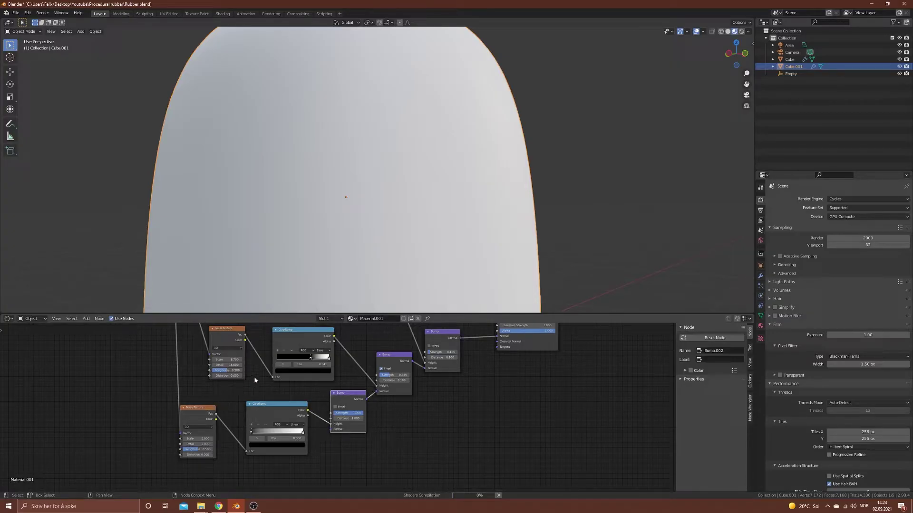
Replace the lowest Noise Texture with a Wave Texture and connect its Color output to the lowest ColorRamp's Fac input
mouse_move(200, 409)
left_mouse_down()
mouse_move(219, 404)
mouse_move(212, 401)
left_mouse_up()
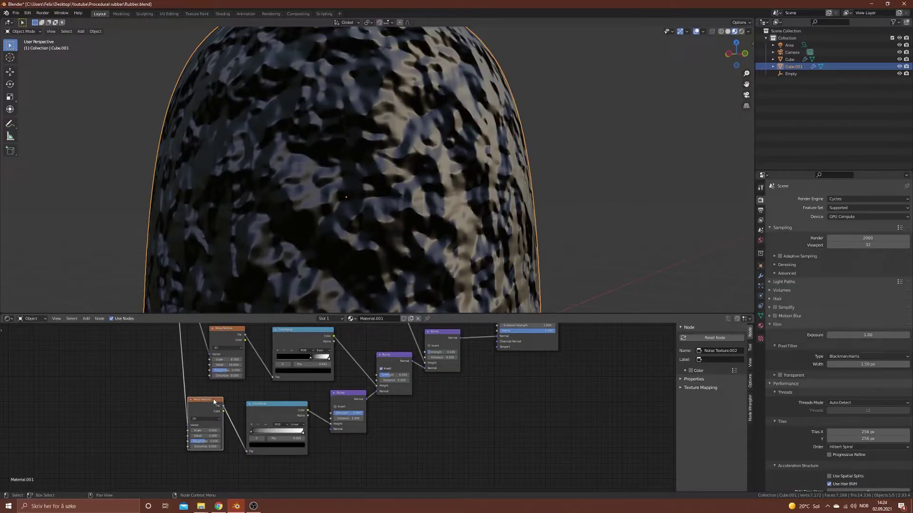
key("x")
key("shift+a")
left_click(172, 409)
type("wave")
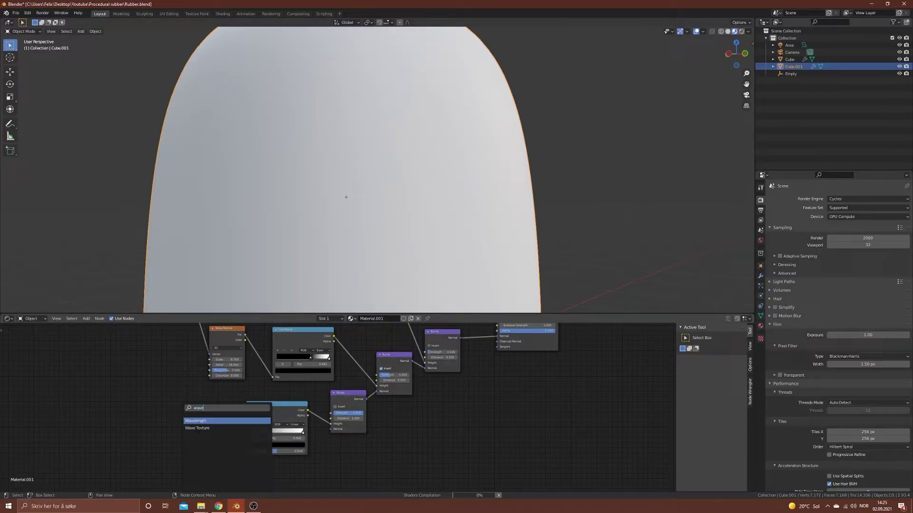
left_click(197, 428)
left_click(217, 408)
left_click_drag(212, 406, 247, 451)
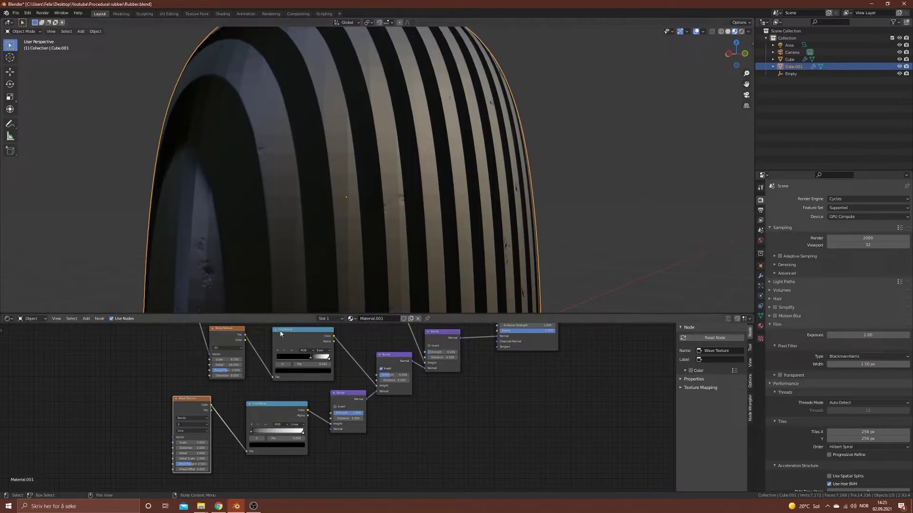
Connect the Mapping node's Vector output to the Wave Texture's Vector input
scroll(250, 377, "down", 4)
mouse_move(247, 376)
middle_mouse_down()
mouse_move(270, 385)
mouse_move(247, 391)
middle_mouse_up()
scroll(247, 390, "up", 1)
mouse_move(246, 351)
middle_mouse_down()
mouse_move(244, 387)
mouse_move(260, 352)
middle_mouse_up()
scroll(230, 368, "down", 3)
left_click(258, 328)
left_click_drag(259, 329, 260, 454)
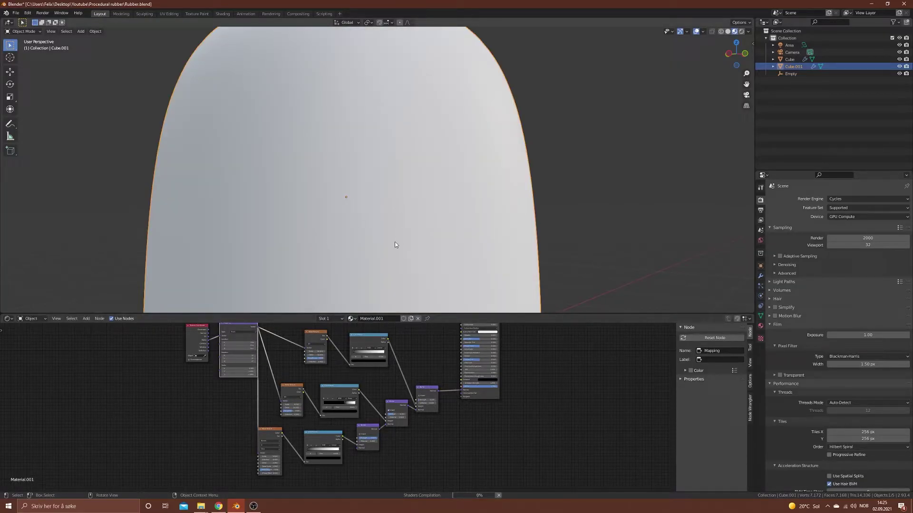
Try the Wave Texture's bands across Y, settle on the Z direction, and place the node below the Noise Texture
scroll(337, 406, "up", 3)
left_click_drag(226, 446, 240, 443)
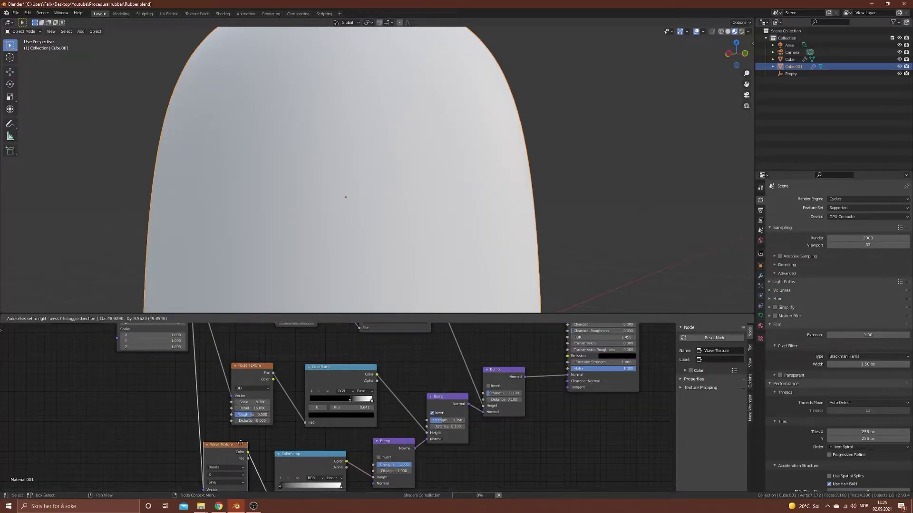
left_click_drag(210, 360, 217, 364)
left_click(208, 397)
left_click(215, 408)
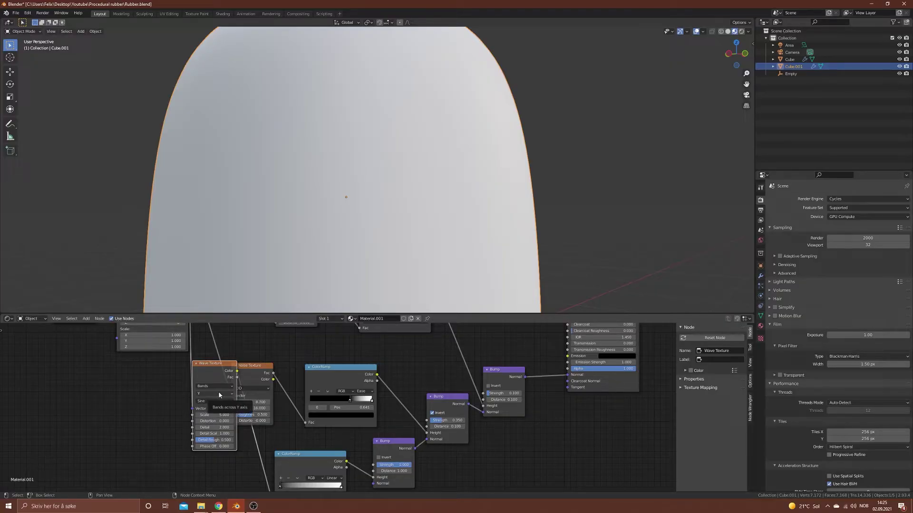
left_click(220, 395)
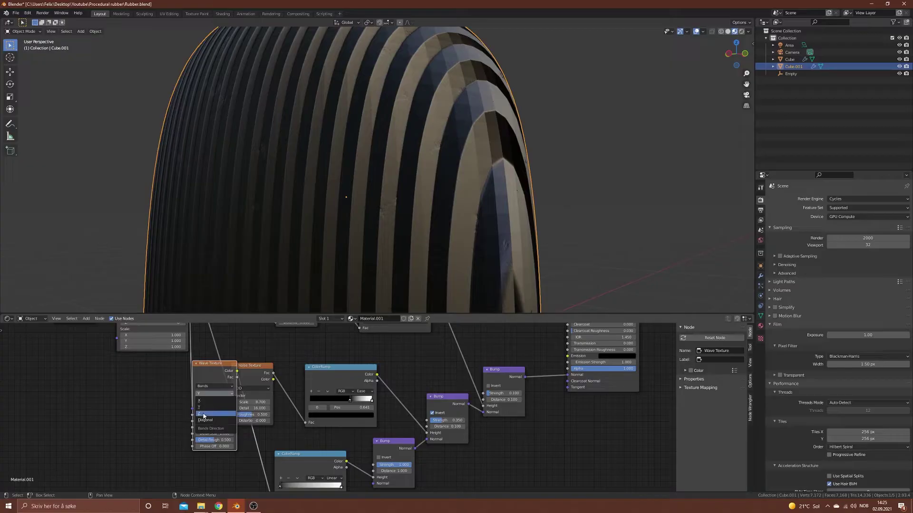
left_click(209, 413)
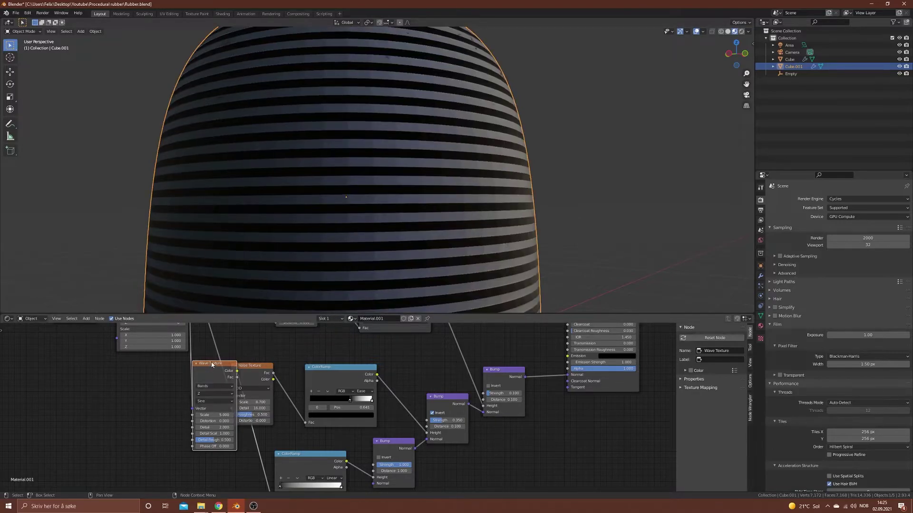
left_click_drag(212, 364, 215, 434)
Preview the output of the Wave Texture's ColorRamp on the object
scroll(332, 438, "up", 2)
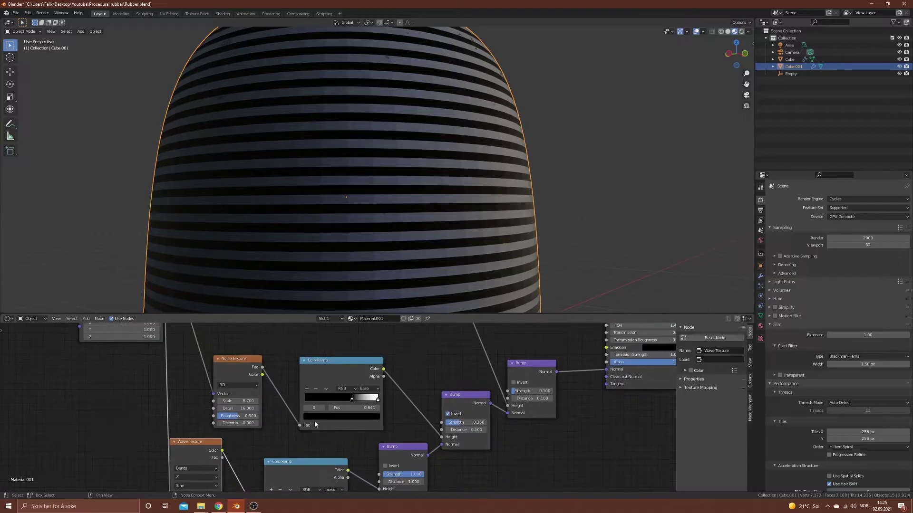
middle_click_drag(333, 438, 333, 391)
left_click(328, 419, "ctrl+shift")
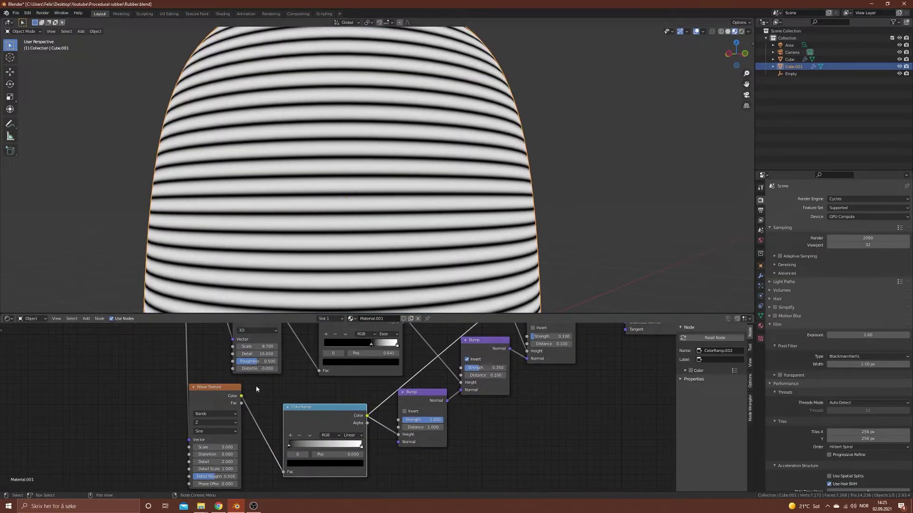
middle_click_drag(207, 449, 219, 426)
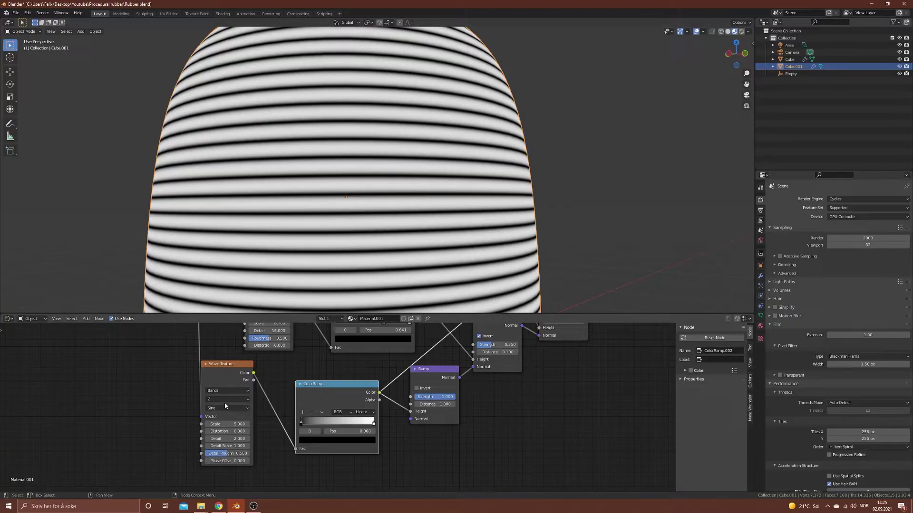
Set the Wave Texture's Scale to 200
scroll(264, 395, "up", 2)
middle_click_drag(199, 428, 255, 403)
left_click_drag(255, 403, 343, 402)
scroll(323, 253, "up", 5)
mouse_move(218, 407)
left_mouse_down()
mouse_move(228, 407)
mouse_move(218, 404)
left_mouse_up()
left_click(217, 405)
type("200")
key("Return")
scroll(329, 183, "down", 5)
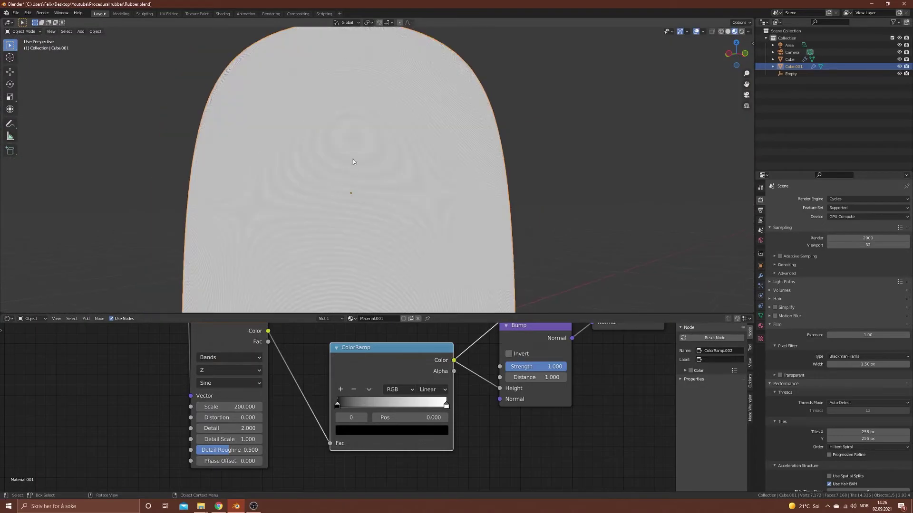
Set the Wave Texture's Detail to 16, Detail Scale to 11.4 and Distortion to 5.5
scroll(357, 155, "up", 5)
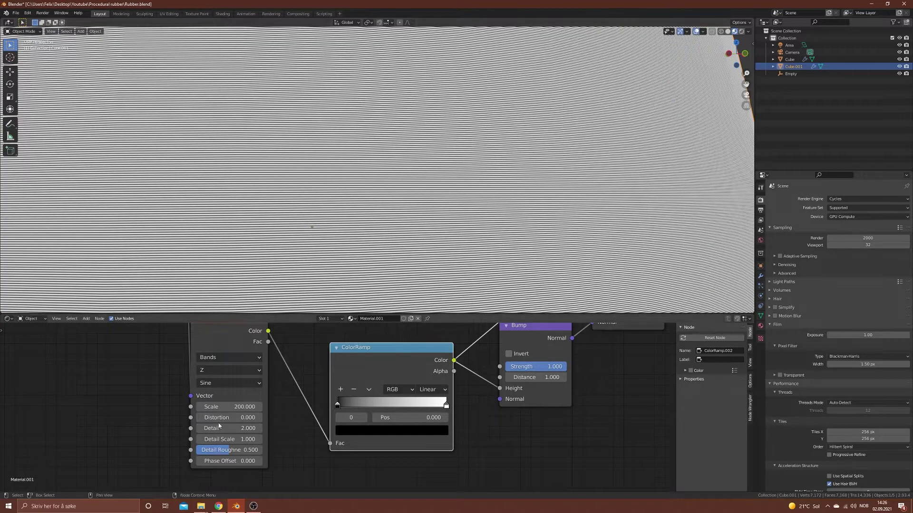
left_click(218, 427)
type("16")
key("Return")
left_click_drag(219, 439, 272, 439)
left_click_drag(223, 417, 249, 418)
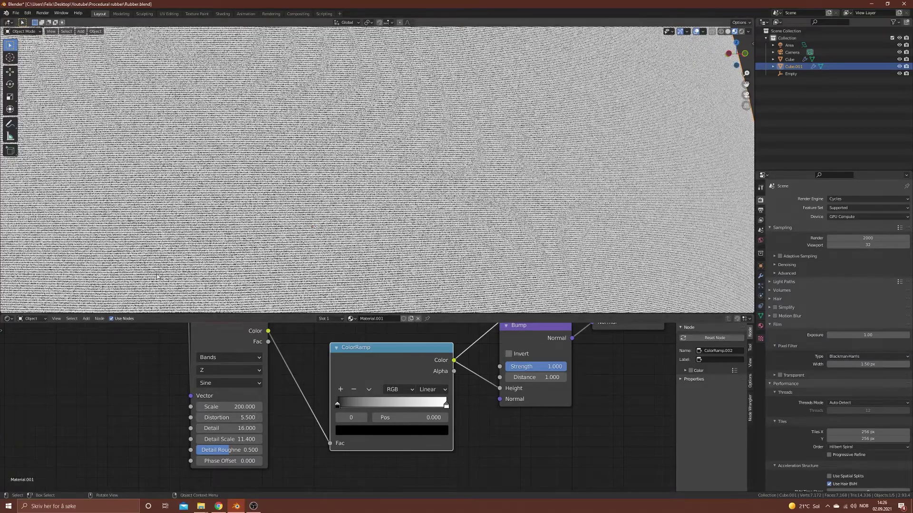
Set the Wave Texture's Detail Scale to 24.9 and Detail Roughness to 0.785
scroll(254, 234, "up", 5)
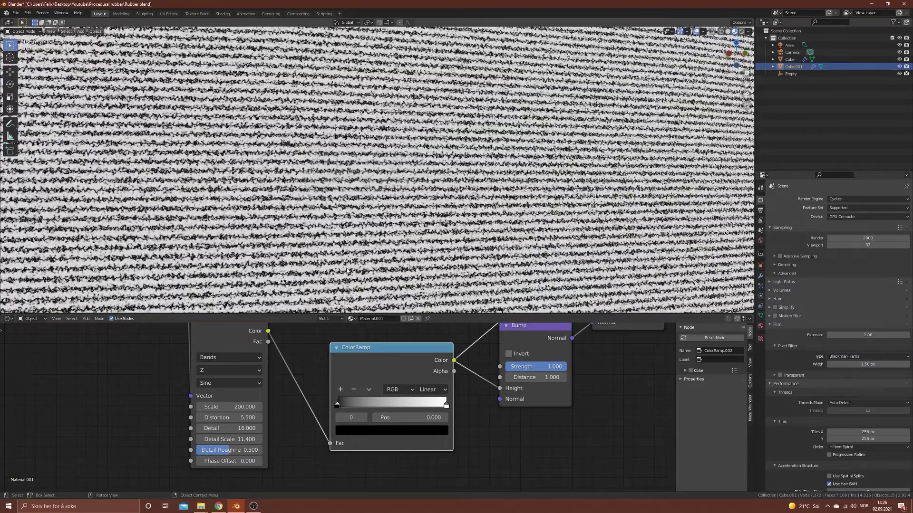
left_click_drag(230, 440, 294, 439)
mouse_move(230, 450)
left_mouse_down()
mouse_move(262, 450)
mouse_move(201, 450)
mouse_move(248, 450)
left_mouse_up()
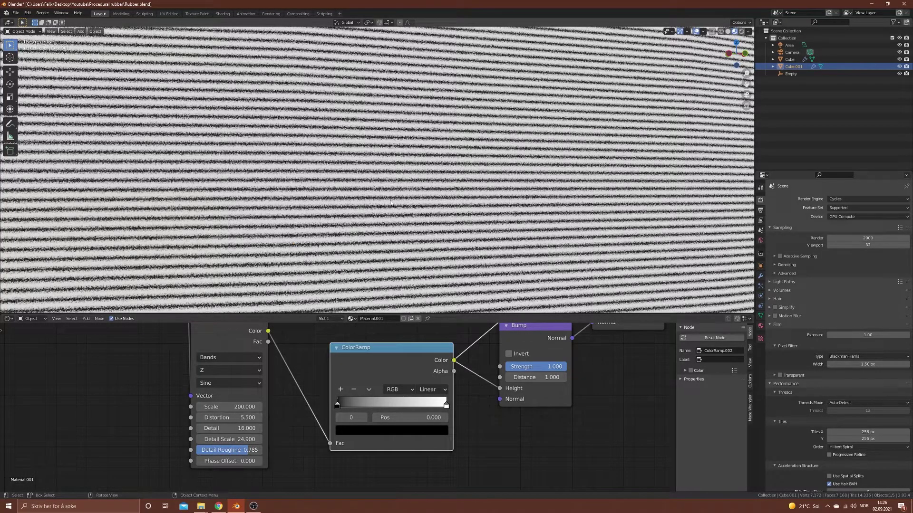
Reconnect the Principled BSDF to the Material Output and inspect the wave bumps on the whole object
middle_click_drag(485, 384, 419, 414)
scroll(570, 366, "down", 9)
middle_click_drag(534, 407, 430, 482)
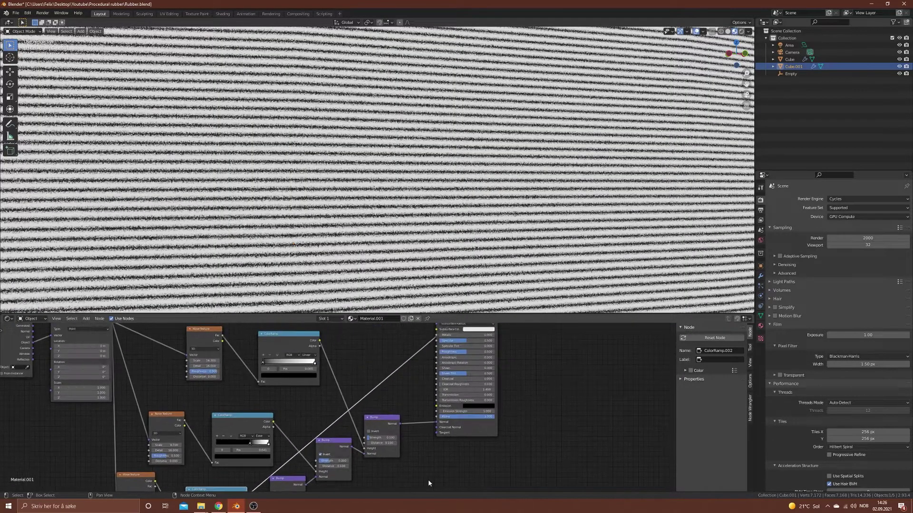
scroll(537, 373, "down", 1)
middle_click_drag(539, 370, 499, 450)
left_click(418, 378, "ctrl+shift")
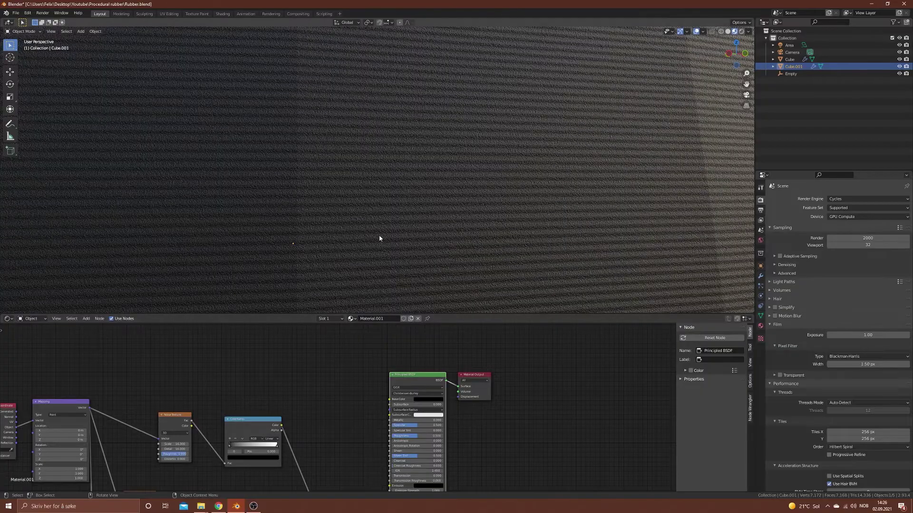
scroll(365, 234, "down", 6)
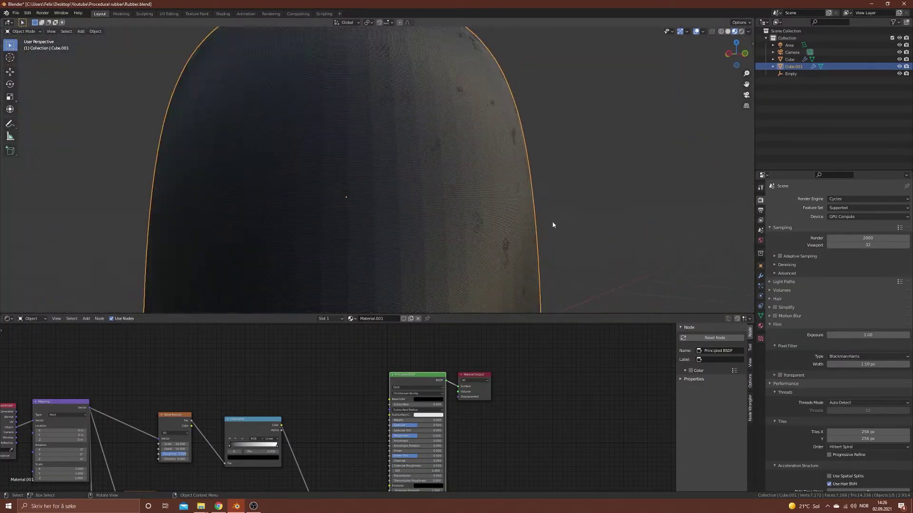
Check the object's Subdivision modifier and apply Shade Smooth to the object
left_click(760, 275)
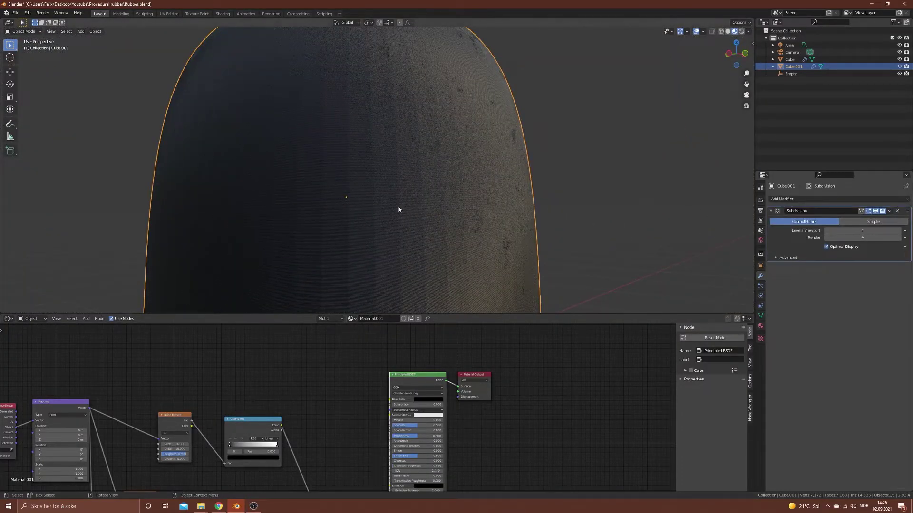
scroll(380, 199, "down", 3)
middle_click_drag(375, 195, 392, 168)
right_click(393, 167)
left_click(392, 164)
scroll(438, 244, "up", 8)
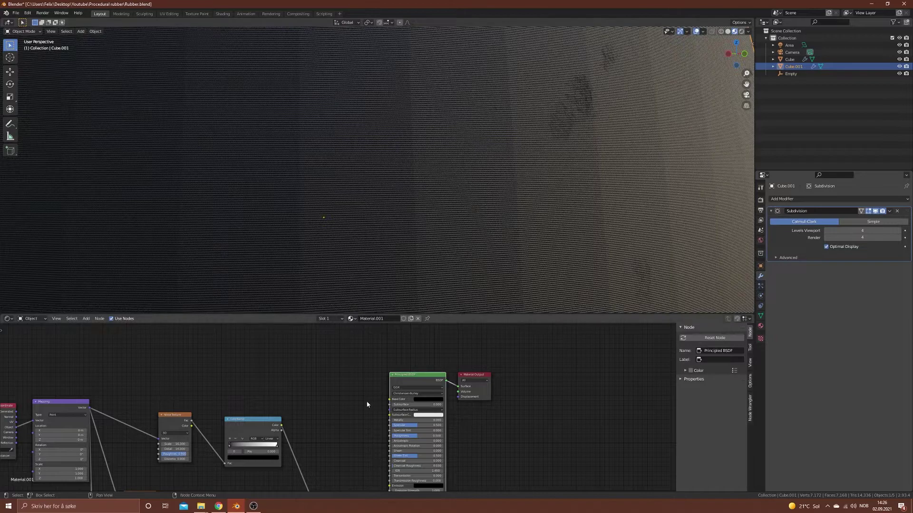
Set the lowest Bump node's Strength to 0.1 and its Distance to 0.1
scroll(349, 411, "down", 3)
middle_click_drag(347, 451, 416, 353)
scroll(330, 410, "up", 4)
scroll(308, 437, "up", 3)
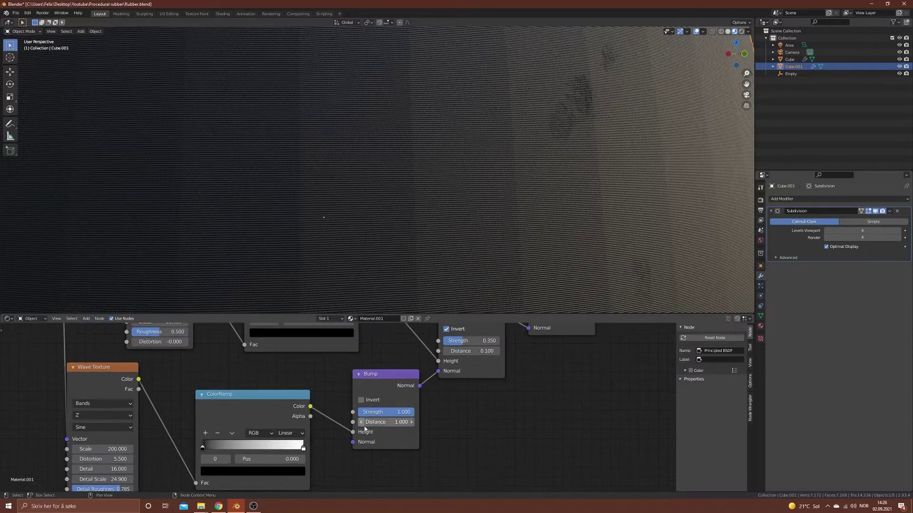
left_click_drag(409, 412, 384, 412)
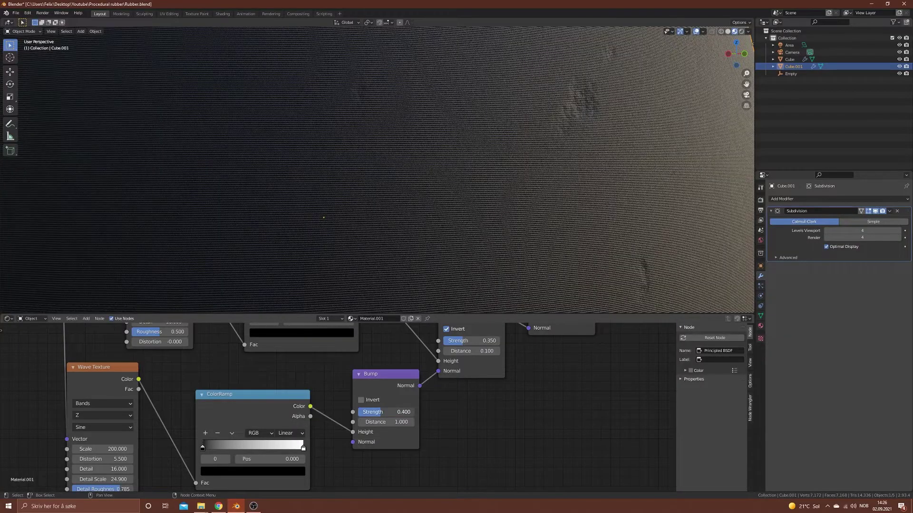
left_click_drag(381, 412, 371, 415)
left_click(380, 422)
type("0.1")
key("Return")
Inspect a dent and the surrounding bands up close and set the Wave Texture's Distortion to 17.6
scroll(362, 198, "up", 3)
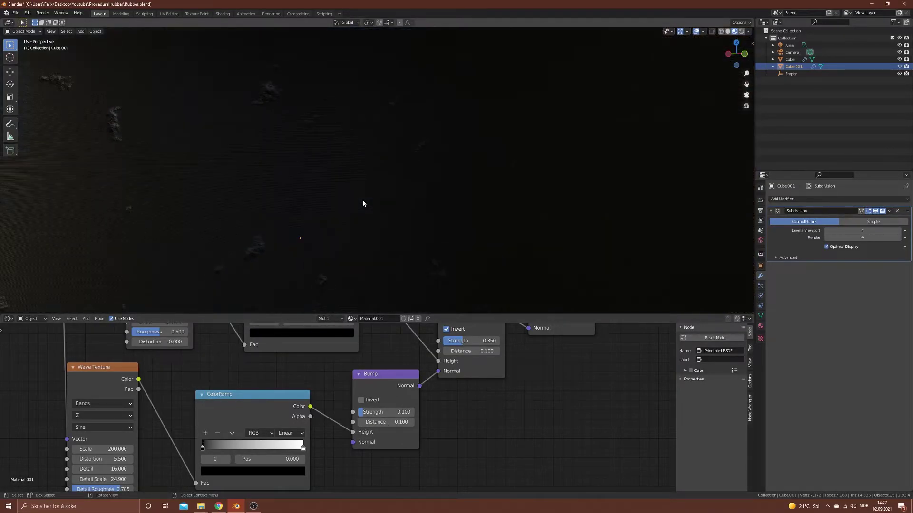
scroll(362, 198, "down", 2)
middle_click_drag(624, 130, 519, 172)
scroll(519, 173, "up", 2)
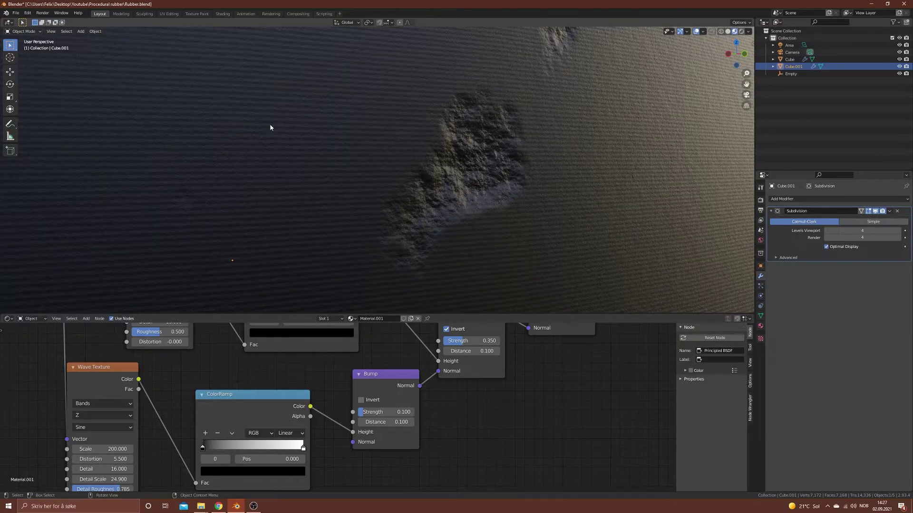
middle_click_drag(98, 459, 260, 423)
left_click_drag(256, 423, 260, 424)
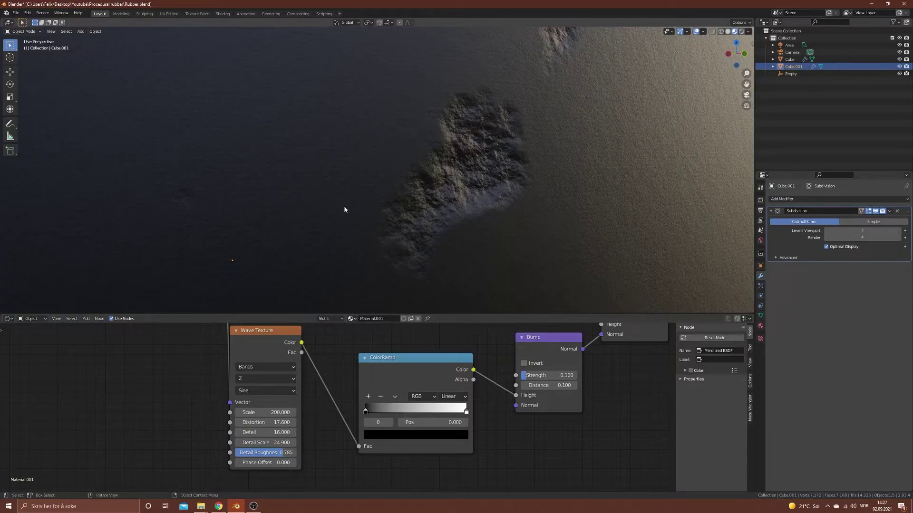
Preview the Wave Texture's ColorRamp output on the object, and reconnect the Principled BSDF to the Material Output
middle_click_drag(344, 209, 347, 210)
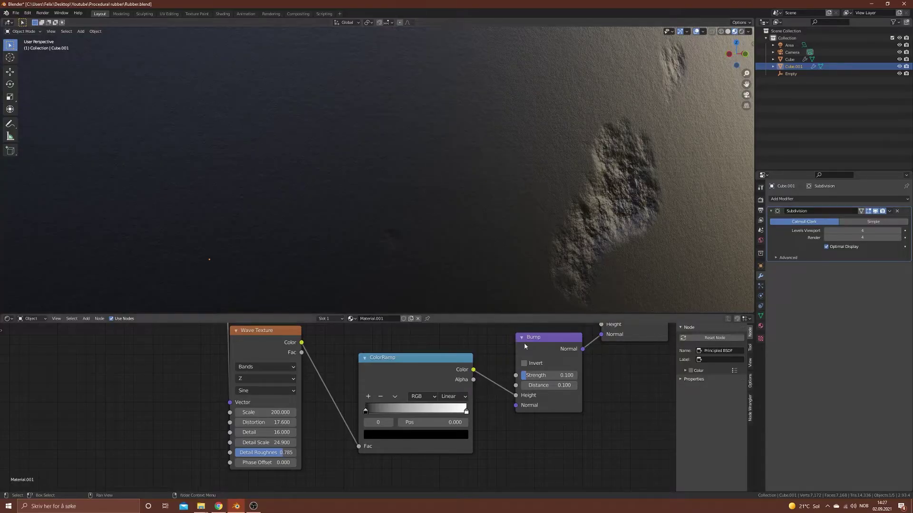
left_click(442, 357, "ctrl+shift")
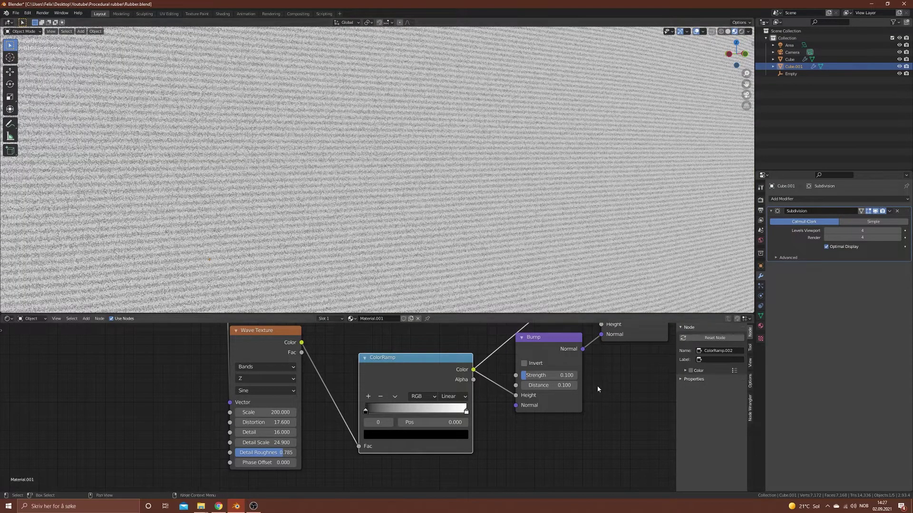
middle_click_drag(598, 388, 440, 455)
scroll(537, 409, "down", 3)
middle_click_drag(627, 338, 438, 489)
scroll(537, 410, "down", 1)
middle_click_drag(560, 395, 552, 448)
left_click(464, 340, "ctrl+shift")
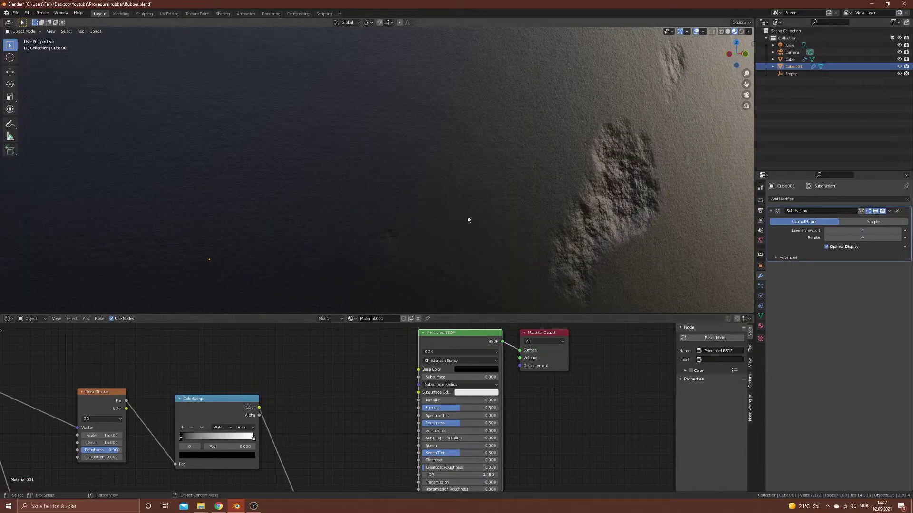
Connect the Color output of the upper Noise Texture's ColorRamp to the Principled BSDF's Roughness input
scroll(520, 218, "down", 8)
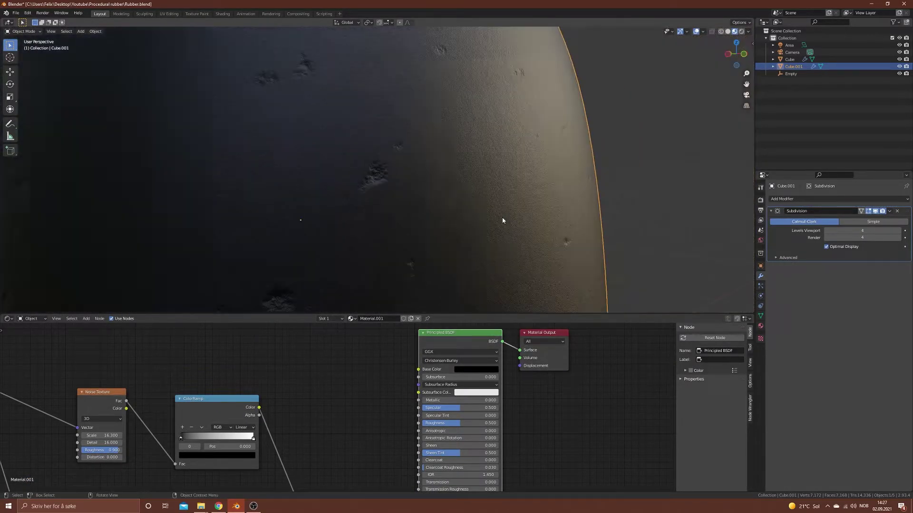
middle_click_drag(380, 211, 397, 226)
scroll(390, 224, "down", 4)
middle_click_drag(339, 213, 306, 183)
scroll(342, 200, "up", 5)
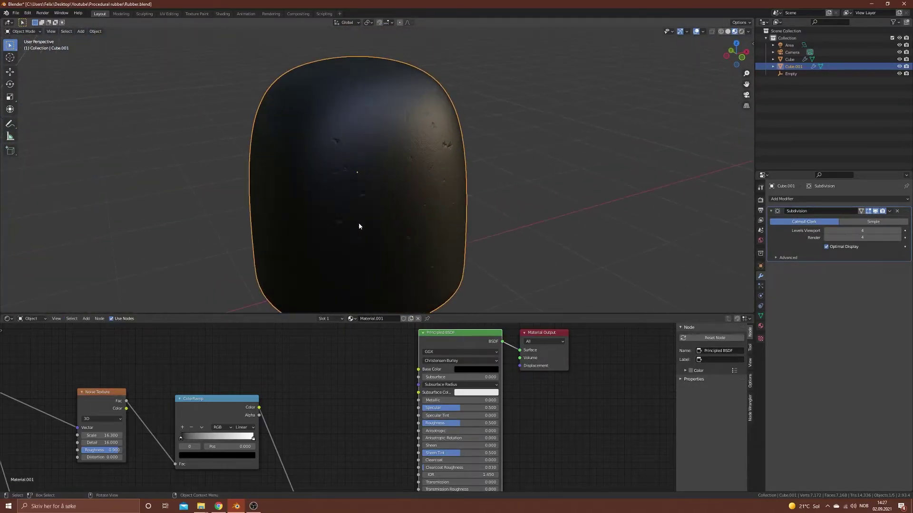
middle_click_drag(345, 457, 346, 404)
scroll(336, 398, "down", 3)
middle_click_drag(275, 405, 258, 457)
left_click(257, 428)
left_click_drag(256, 427, 381, 438)
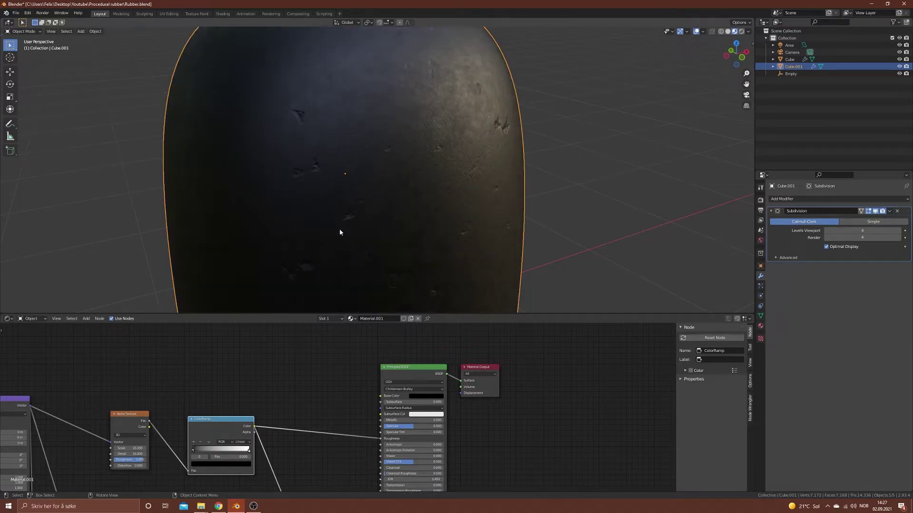
Inspect the roughness variation, select the original Cube beside it and enlarge the node editor to compare its full node tree
scroll(354, 195, "down", 3)
middle_click_drag(357, 184, 257, 168)
middle_click_drag(134, 162, 357, 194)
scroll(347, 182, "down", 5)
scroll(352, 194, "down", 4)
scroll(363, 200, "up", 4)
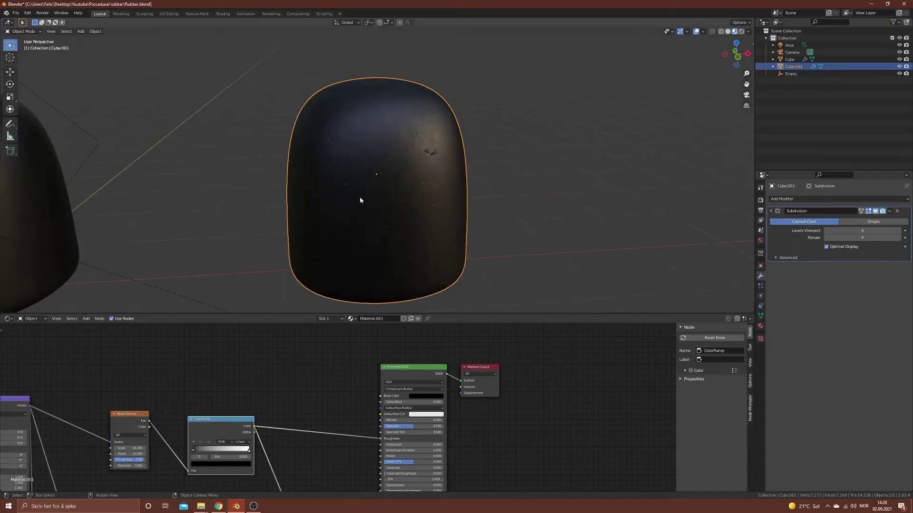
middle_click_drag(328, 169, 224, 187)
left_click(224, 188)
scroll(375, 390, "down", 3)
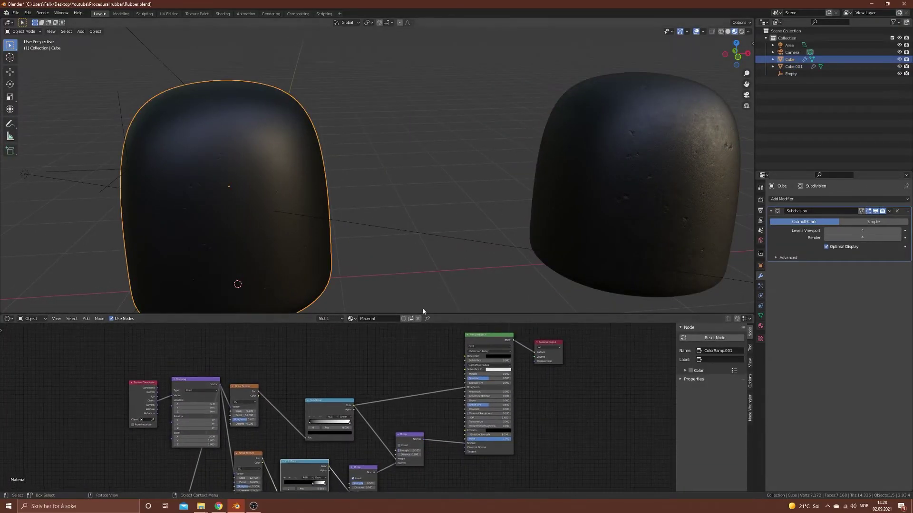
left_click_drag(435, 314, 445, 197)
middle_click_drag(413, 363, 423, 322)
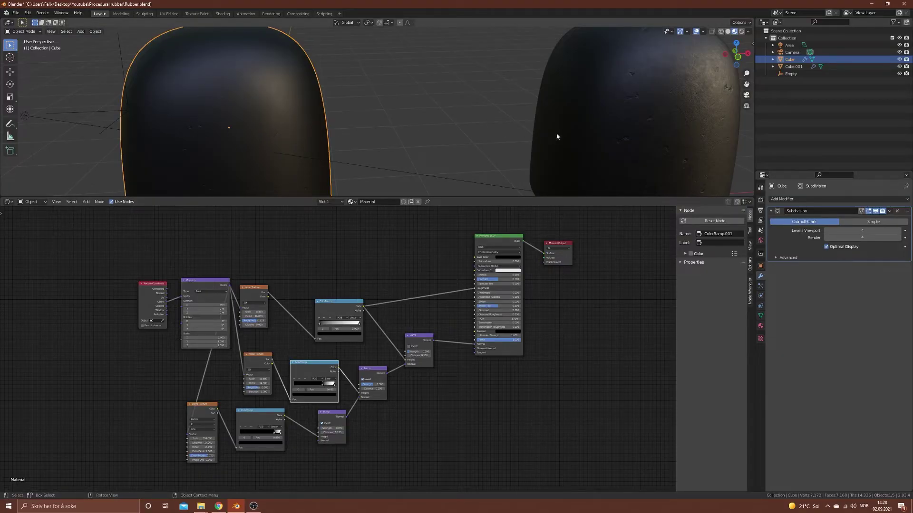
Reselect Cube.001, examine its dents and fine grain up close, and save the file
left_click(663, 143)
middle_click_drag(666, 141, 402, 135, "shift")
scroll(386, 156, "up", 3)
scroll(386, 155, "down", 3)
scroll(429, 134, "up", 3)
scroll(428, 134, "up", 3)
scroll(416, 152, "down", 3)
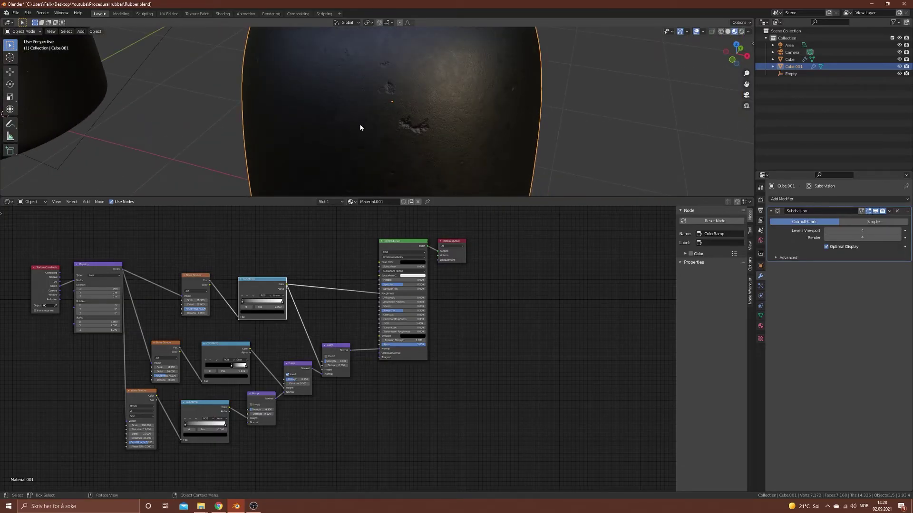
key("ctrl+s")
Enlarge the 3D viewport and examine the rubber material on the whole object from different sides
mouse_move(338, 147)
middle_mouse_down()
mouse_move(326, 155)
mouse_move(351, 145)
middle_mouse_up()
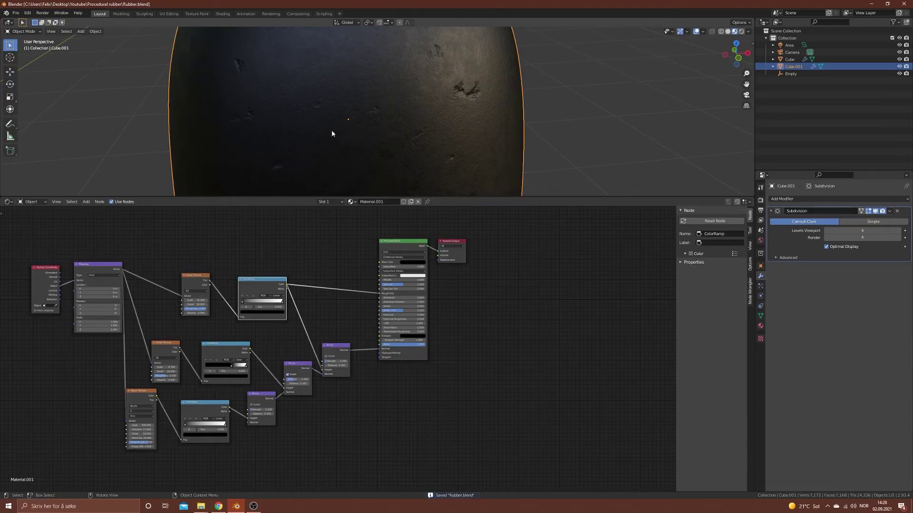
scroll(344, 142, "down", 2)
left_click_drag(509, 199, 509, 347)
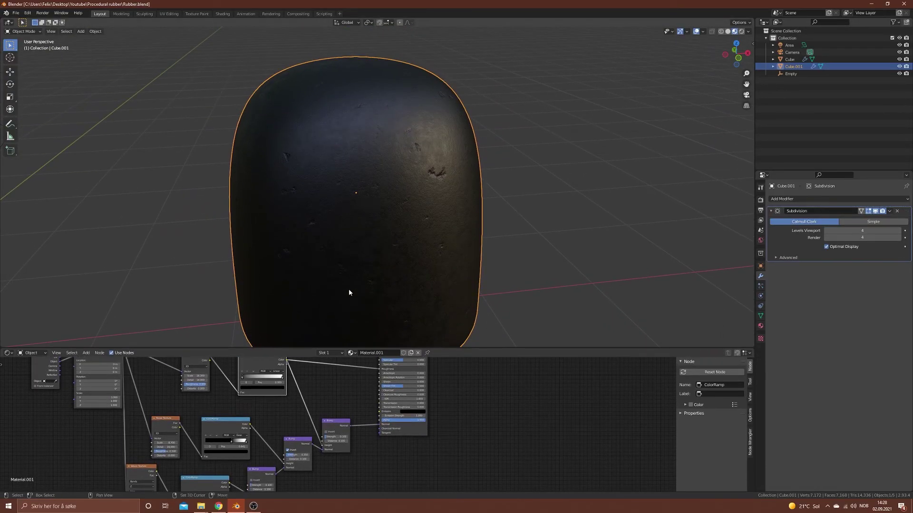
middle_click_drag(348, 290, 432, 178)
scroll(504, 200, "down", 3)
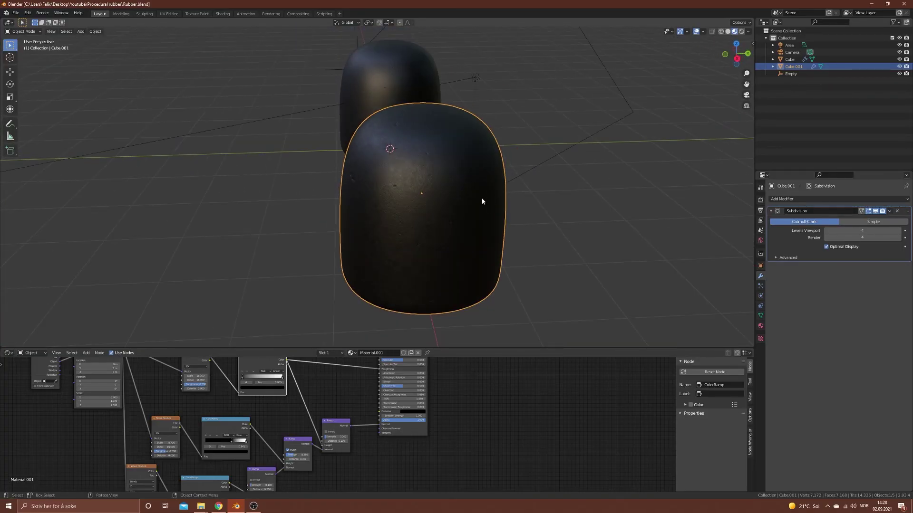